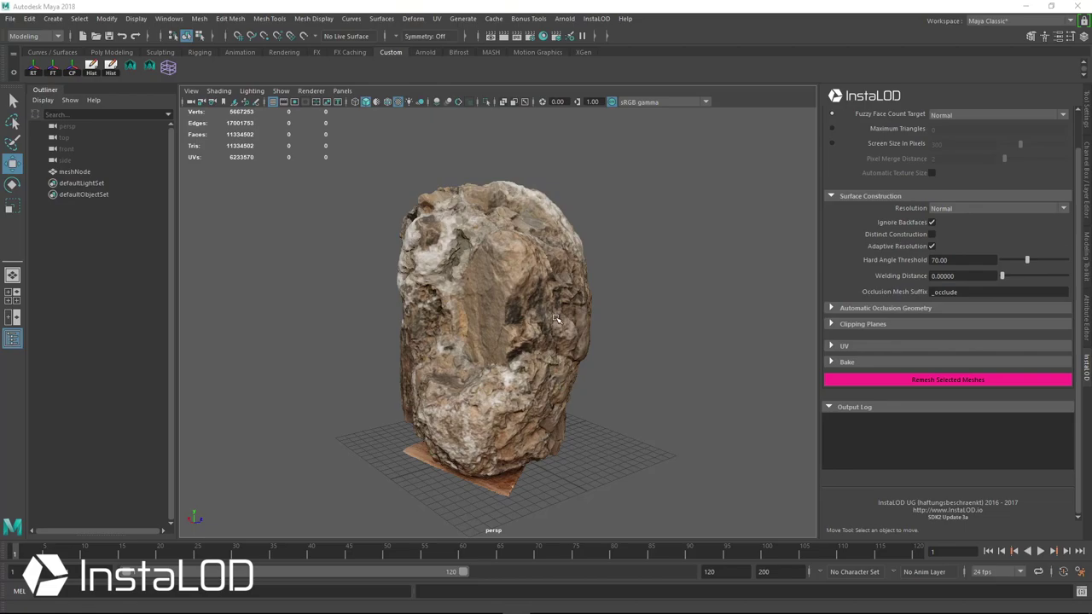
Select the scanned rock in the viewport to check its polygon counts, and clear the selection.
left_click(525, 281)
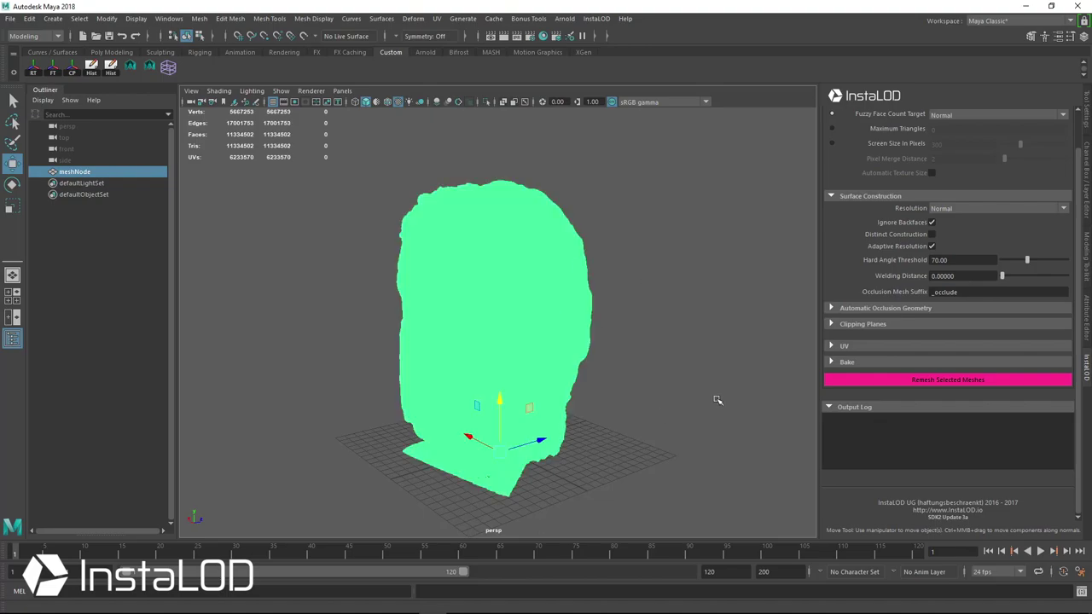
left_click(1078, 121)
left_click(687, 236)
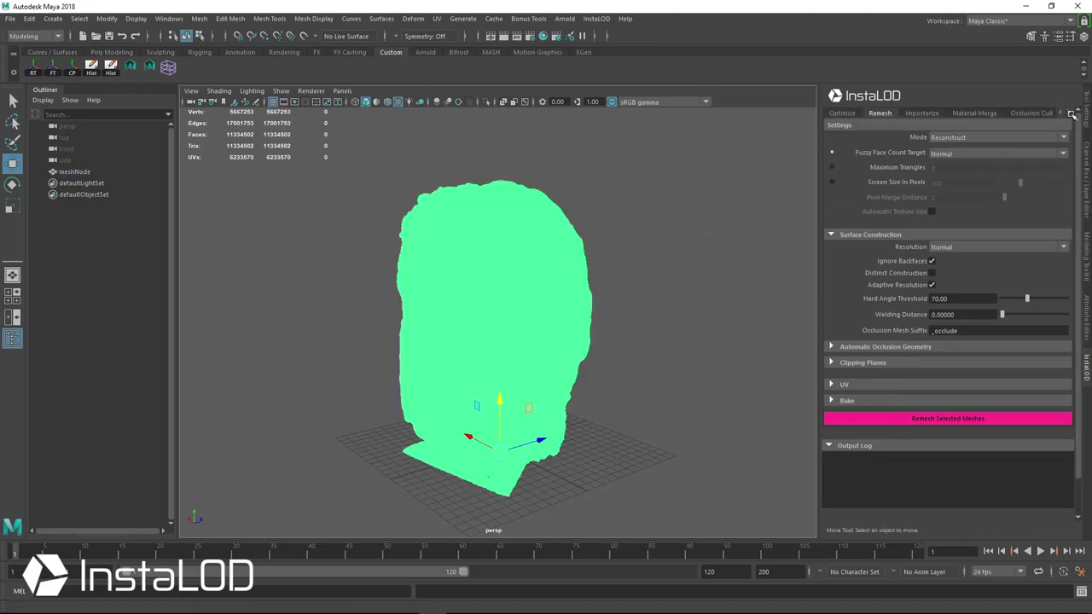
Set the default width and height of the baked texture pages to 2048 in the bake output settings.
left_click(1071, 113)
left_click(1071, 113)
left_click(1071, 113)
left_click(1071, 113)
left_click(1071, 113)
left_click(951, 112)
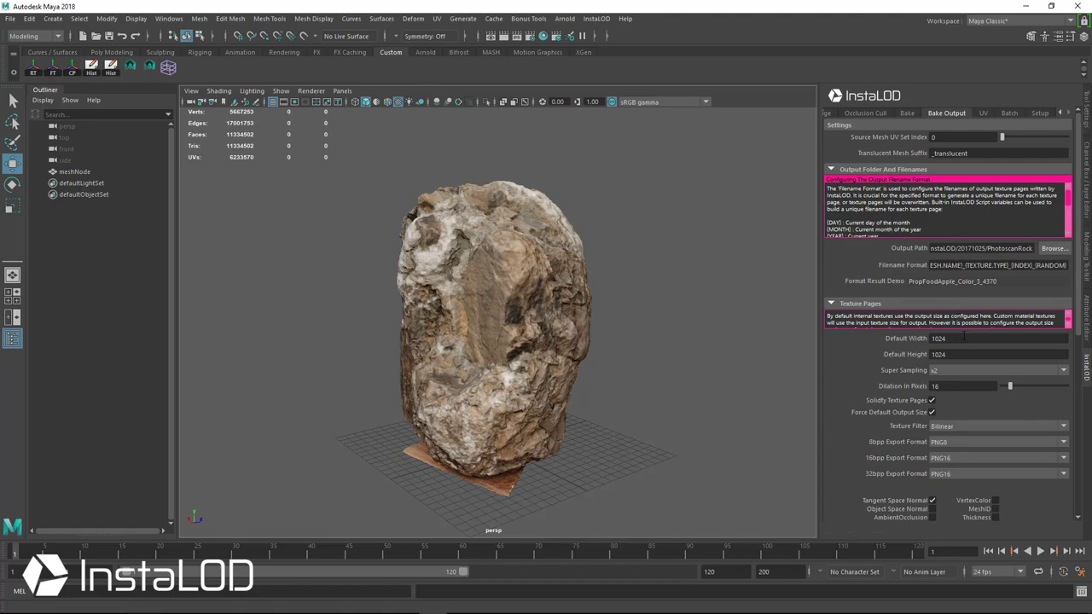
type("2048")
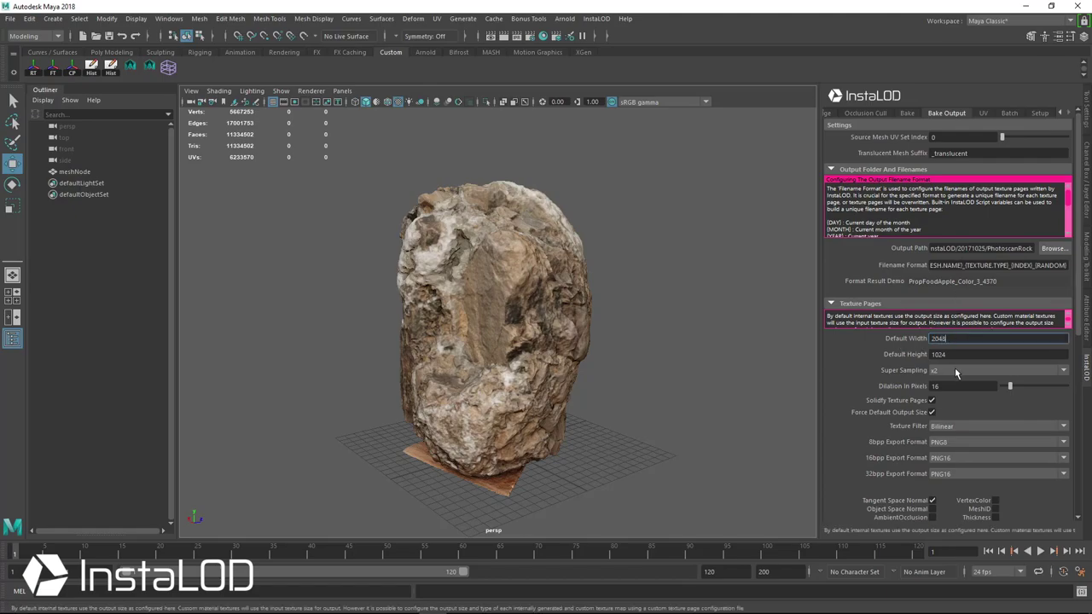
key("Tab")
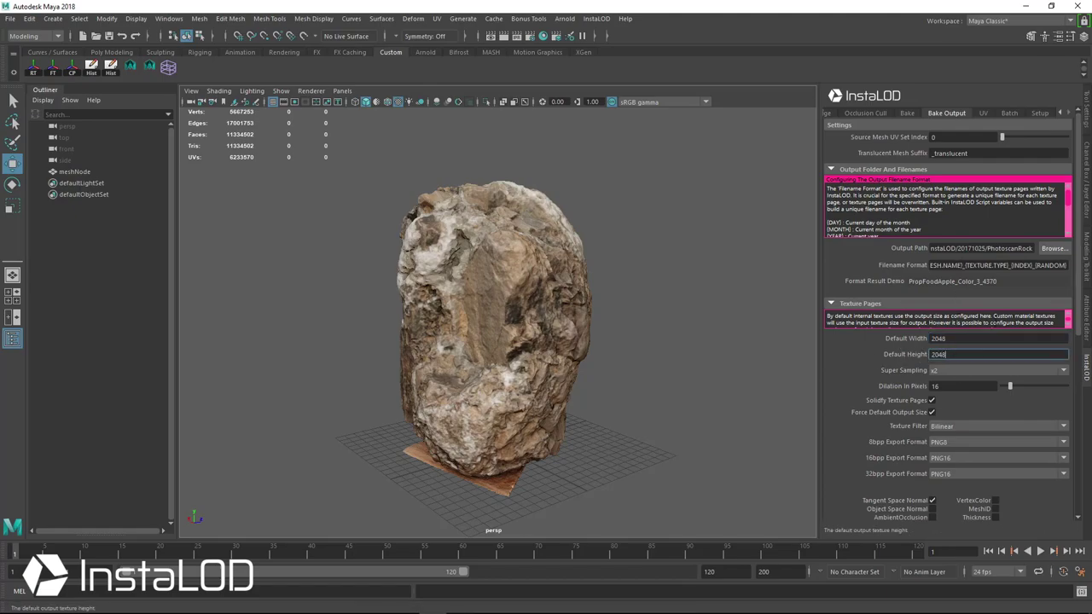
type("2048")
Set the texture dilation to 32 pixels and enable the vertex color and ambient occlusion output maps.
left_click(987, 390)
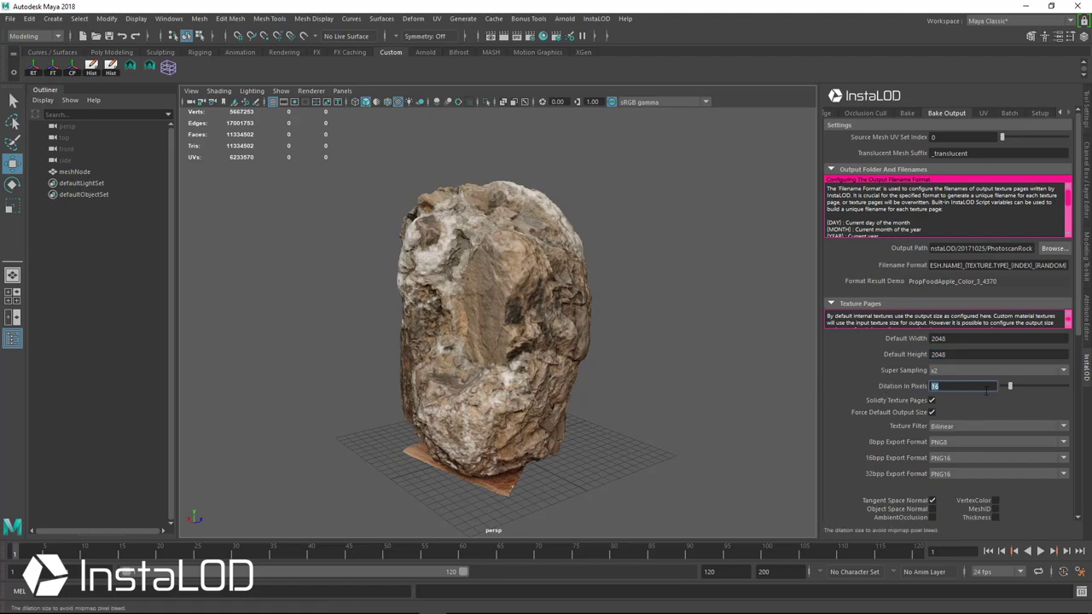
type("64")
key("BackSpace")
key("BackSpace")
type("32")
key("Return")
scroll(1003, 404, "down", 2)
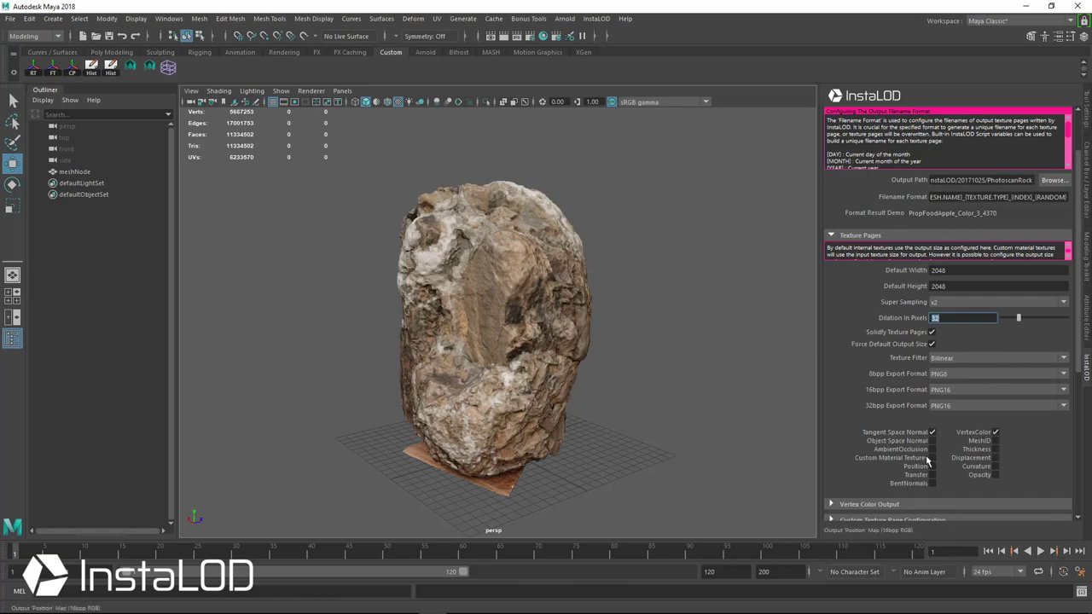
left_click(932, 449)
Review the tangent space options of the bake output and the global setup settings.
scroll(959, 439, "down", 5)
scroll(946, 428, "down", 1)
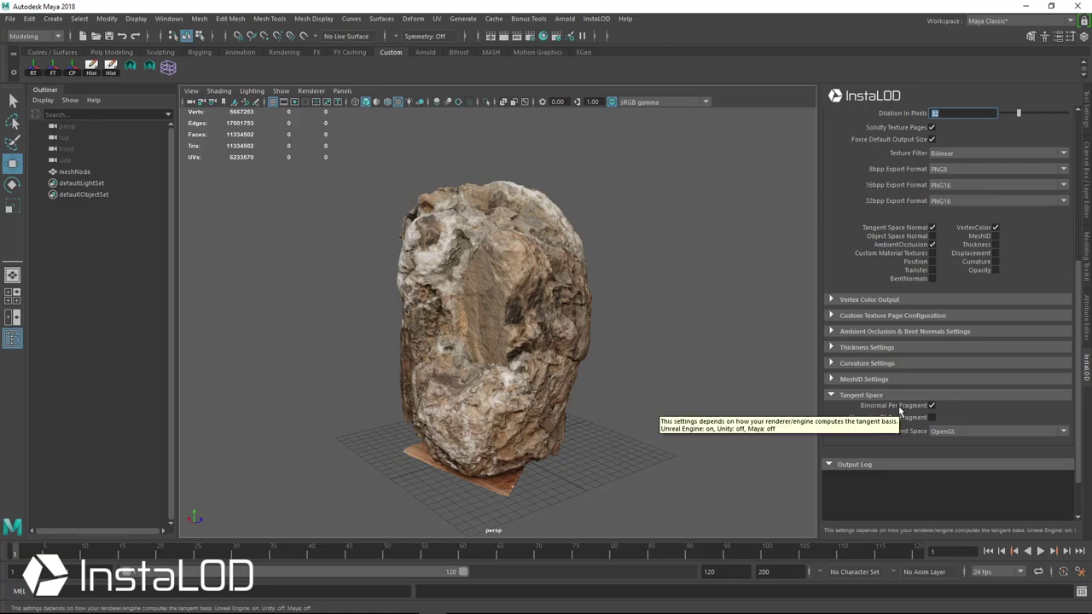
scroll(980, 256, "up", 5)
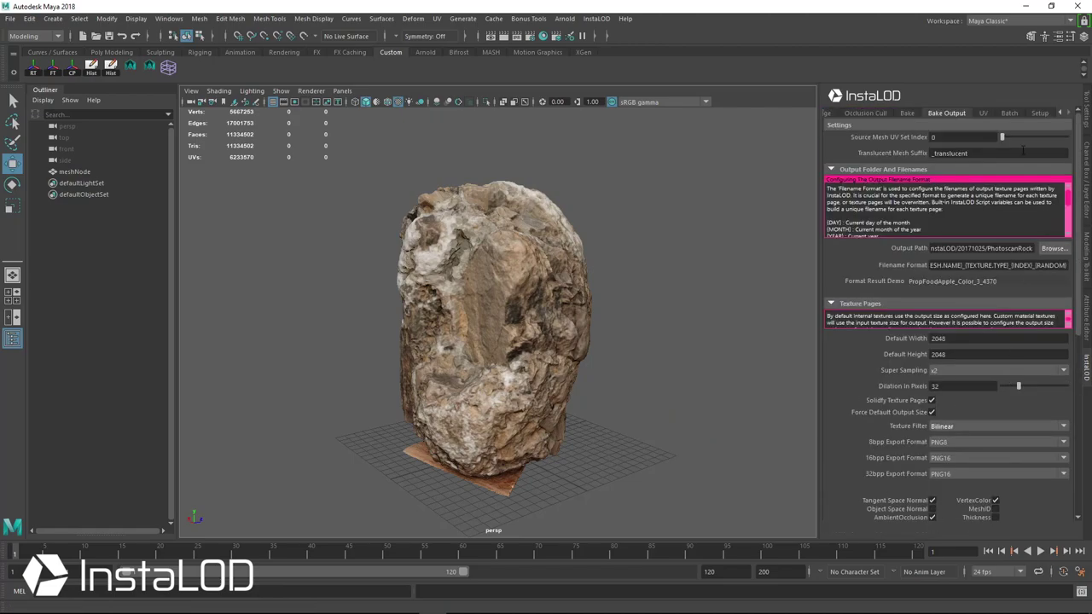
left_click(1030, 112)
scroll(904, 213, "up", 2)
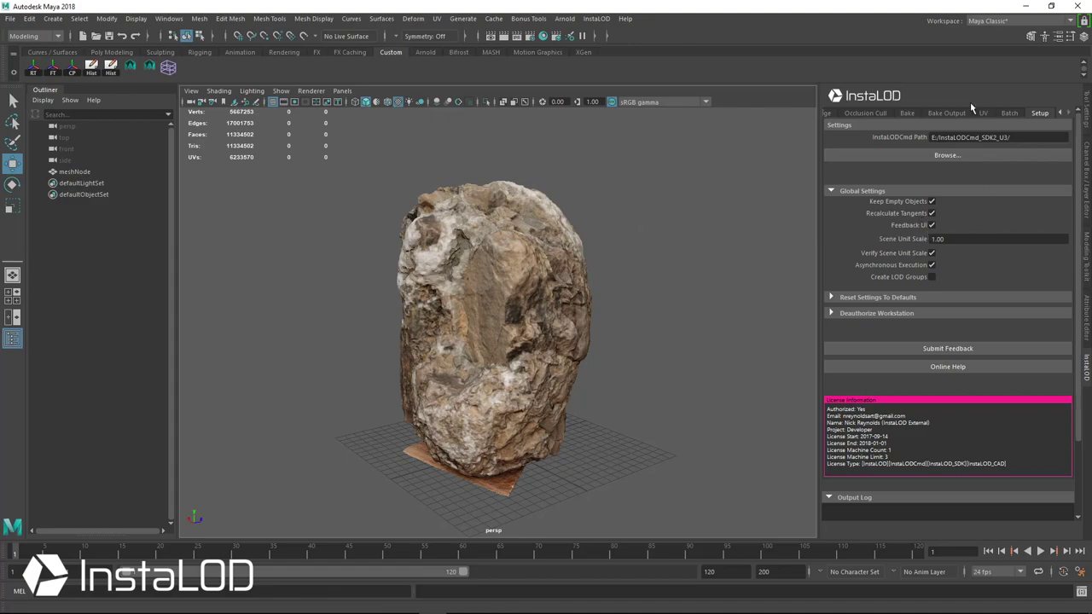
Make the remesh operation target a maximum triangle count of 1500.
left_click(1060, 113)
left_click(1060, 113)
left_click(1060, 113)
left_click(876, 114)
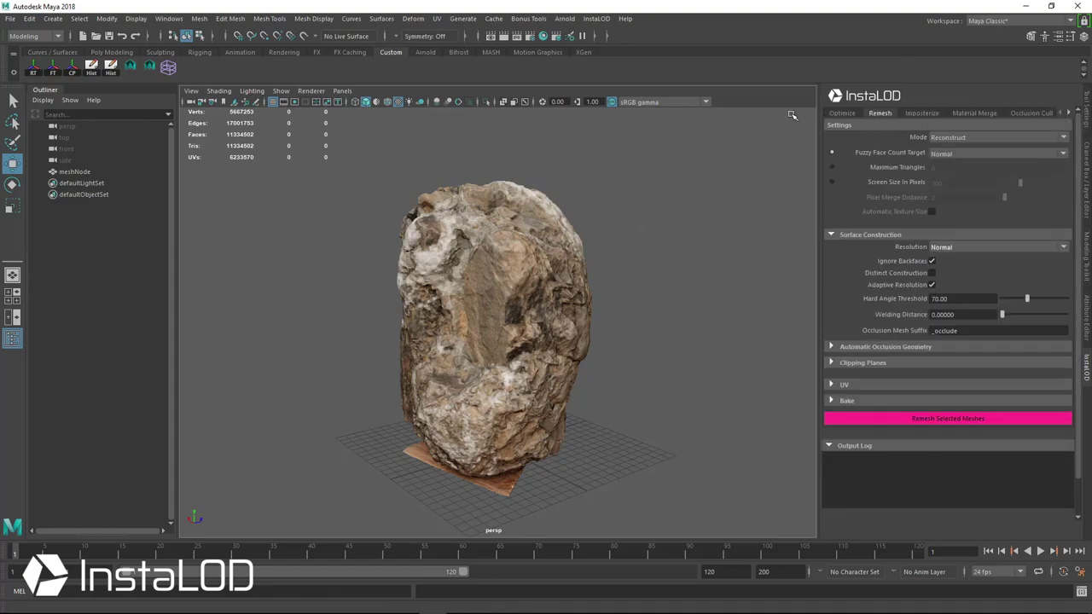
left_click(831, 167)
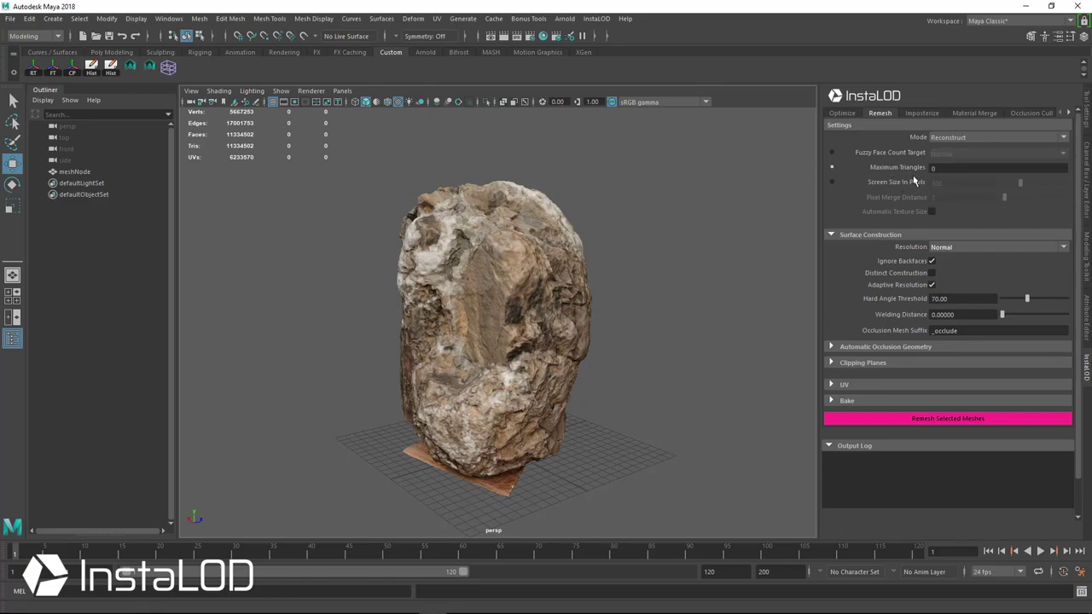
type("1500")
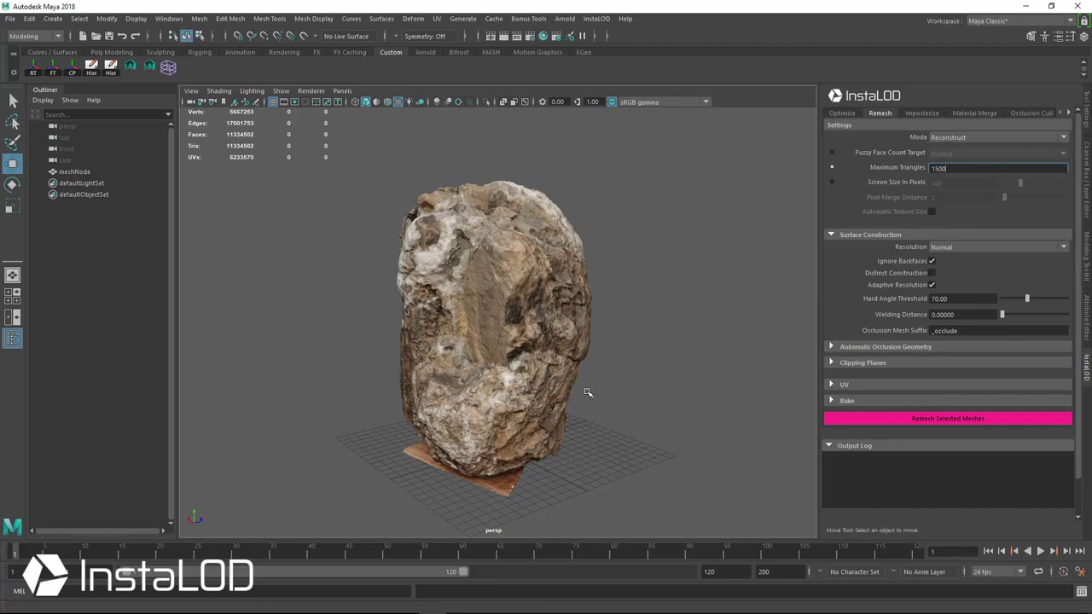
Create a clipping plane for the remesh and raise it slightly so that it cuts through the rock's base.
left_click(861, 367)
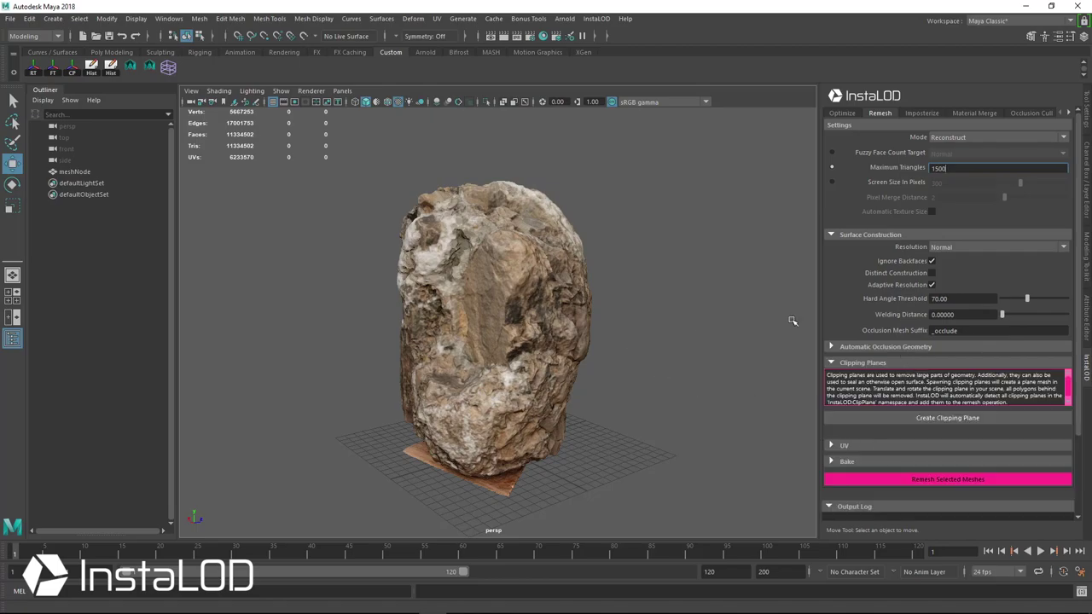
left_click(947, 420)
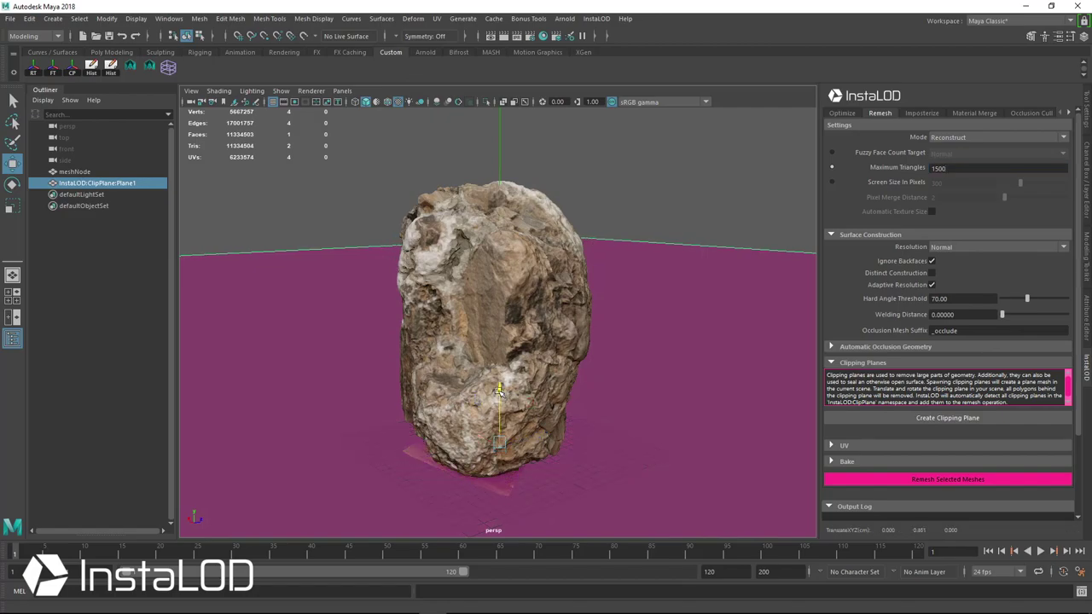
left_click_drag(499, 391, 683, 367, "alt")
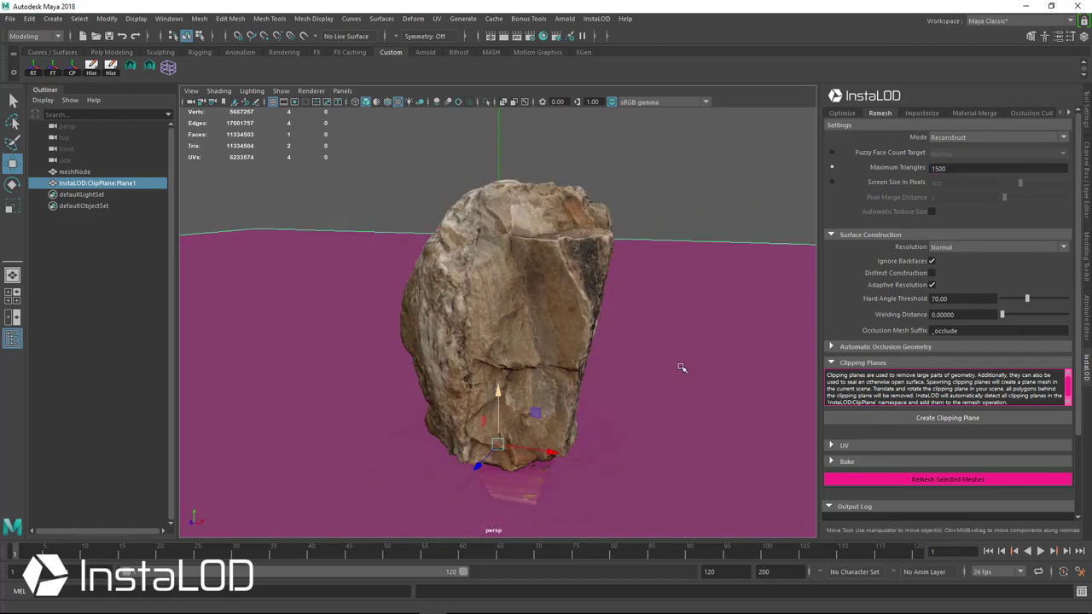
Set the gutter size of the remesh UVs to 16 pixels.
left_click(862, 445)
scroll(891, 439, "down", 1)
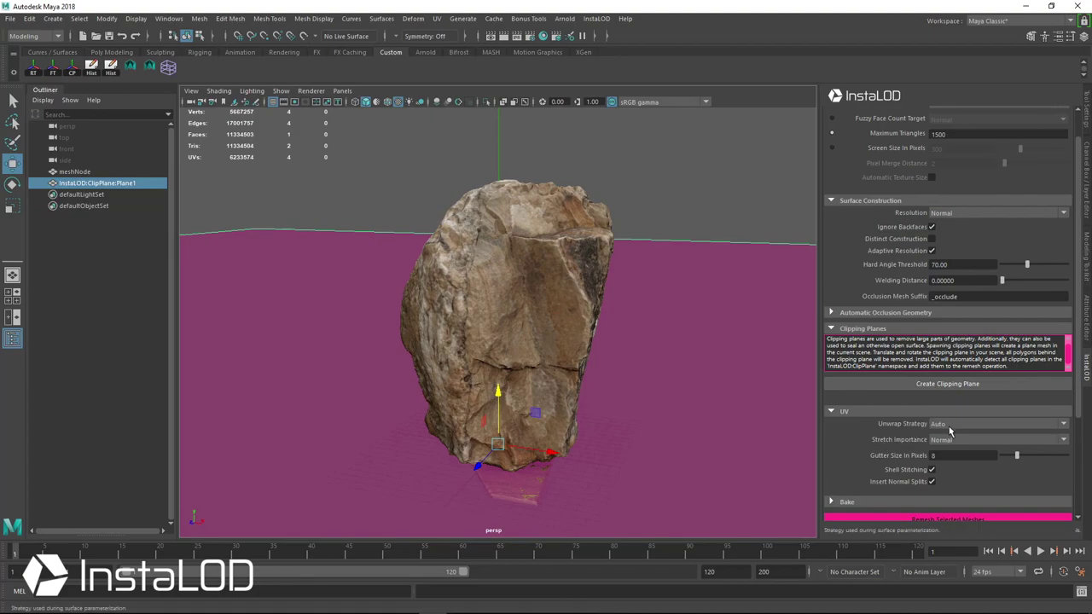
left_click(970, 455)
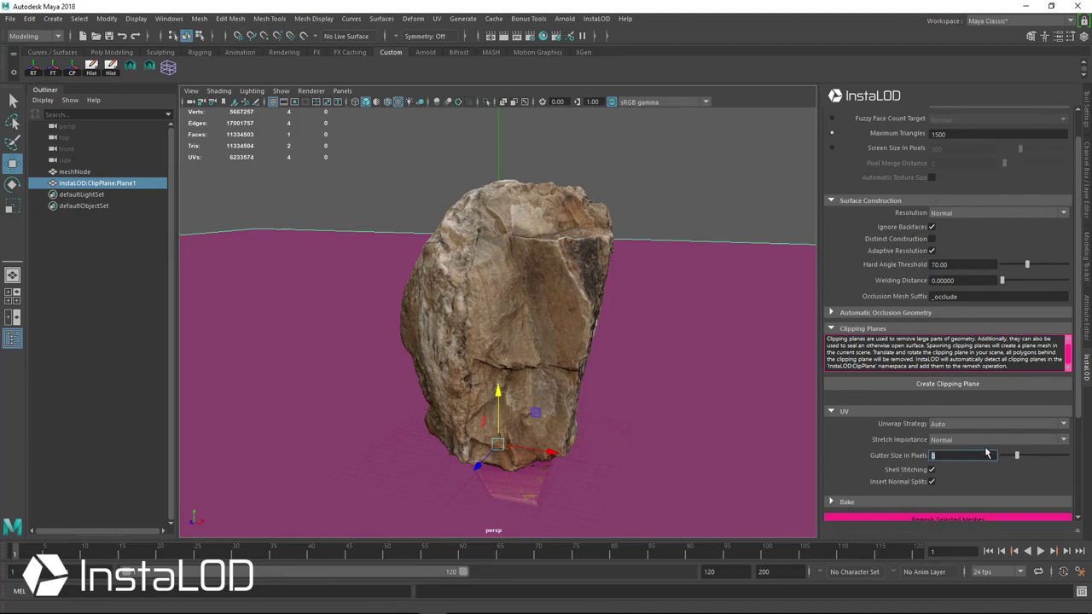
type("16")
key("Return")
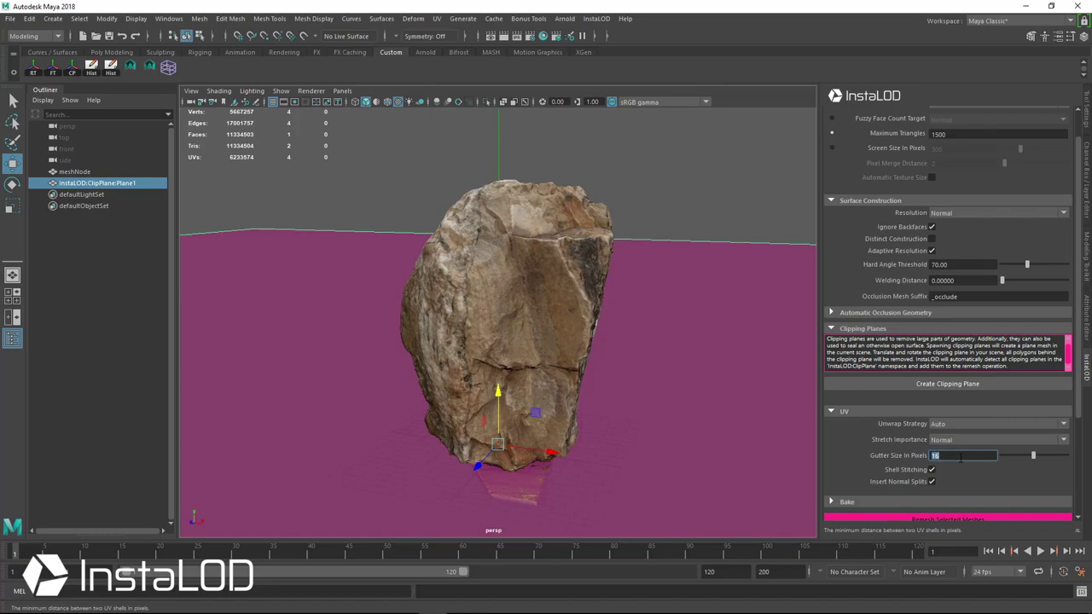
Select the scanned rock mesh and run the remesh operation on it.
scroll(994, 461, "down", 2)
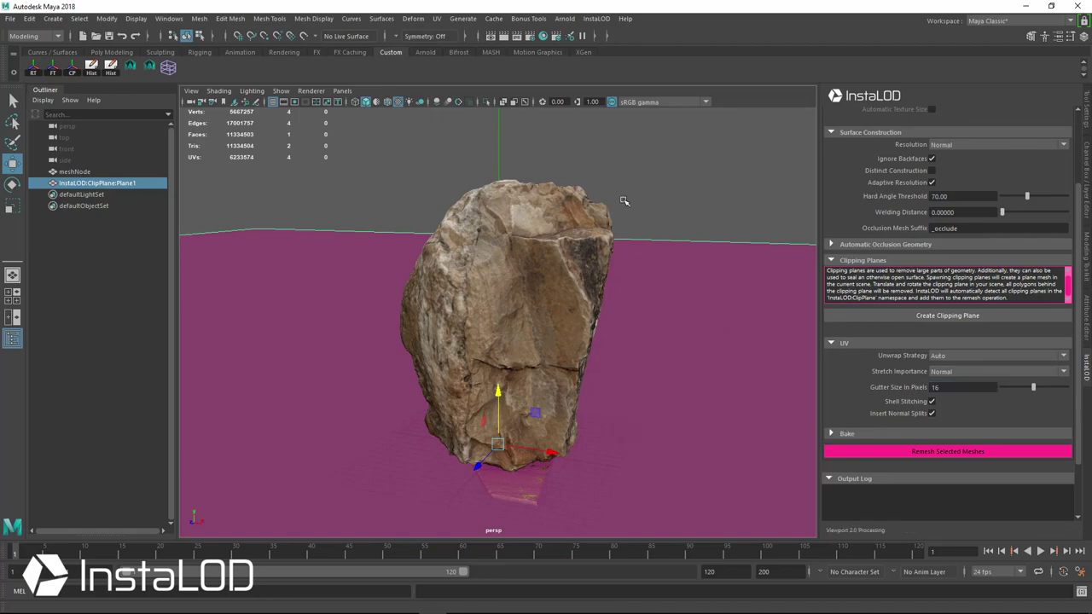
left_click(516, 245)
left_click(952, 452)
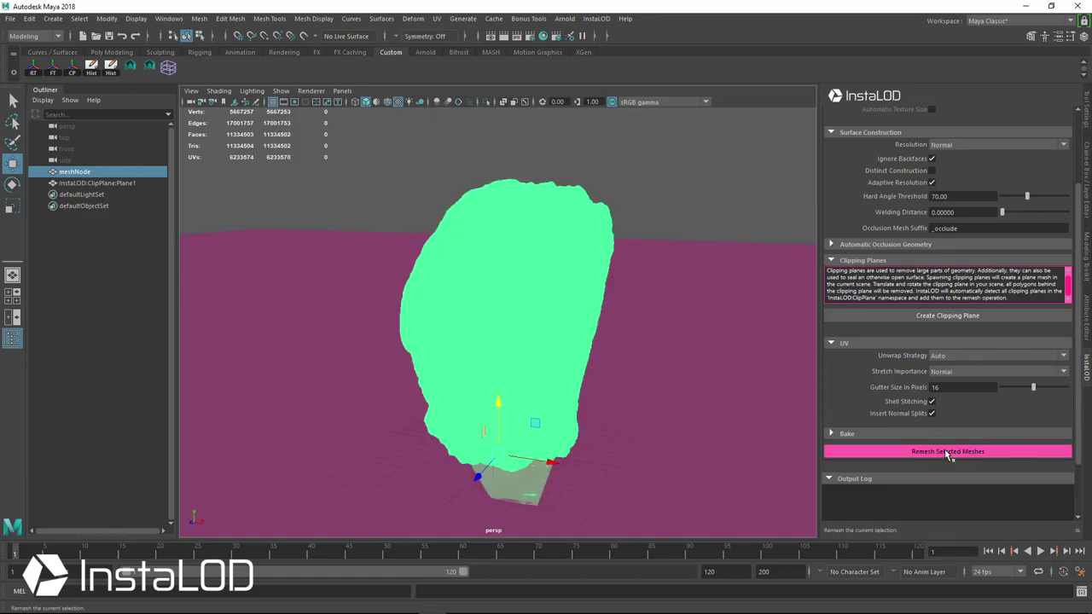
left_click(943, 451)
left_click(945, 451)
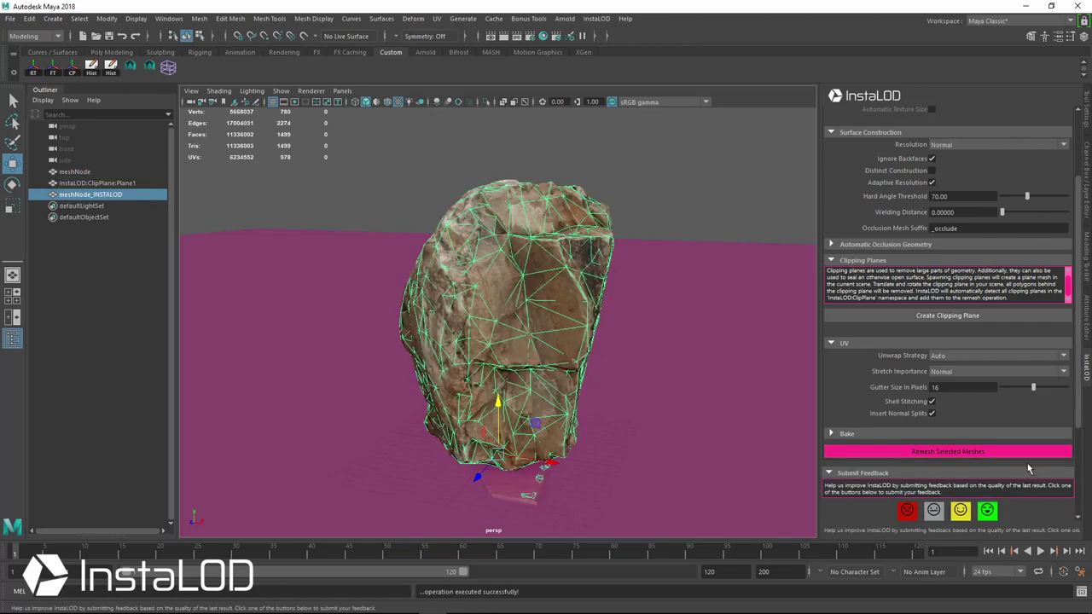
Examine the output log for the remesh duration and the written texture files.
scroll(979, 414, "down", 3)
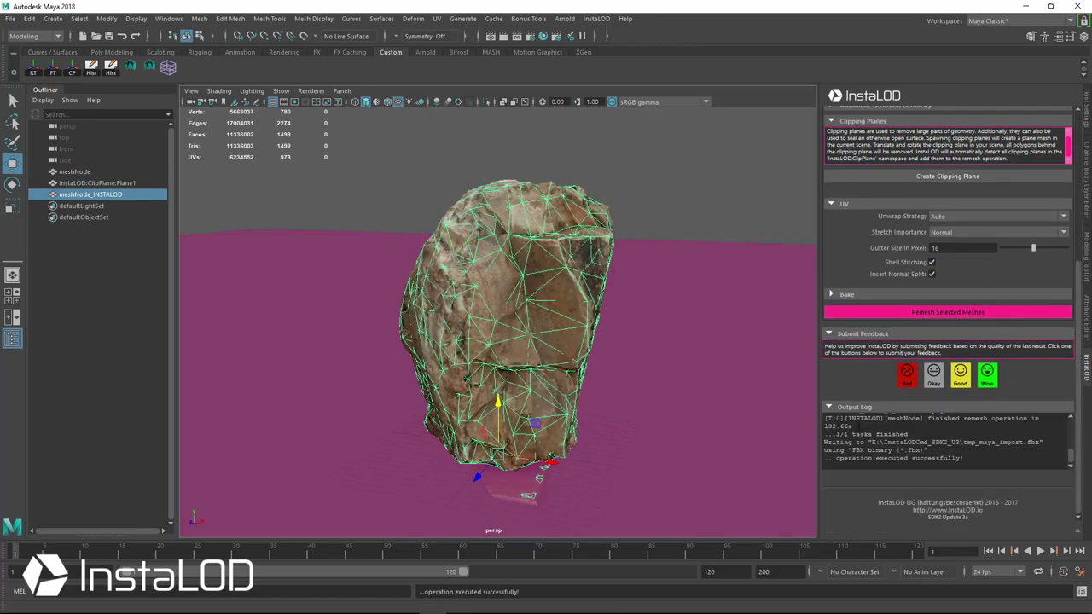
double_click(837, 426)
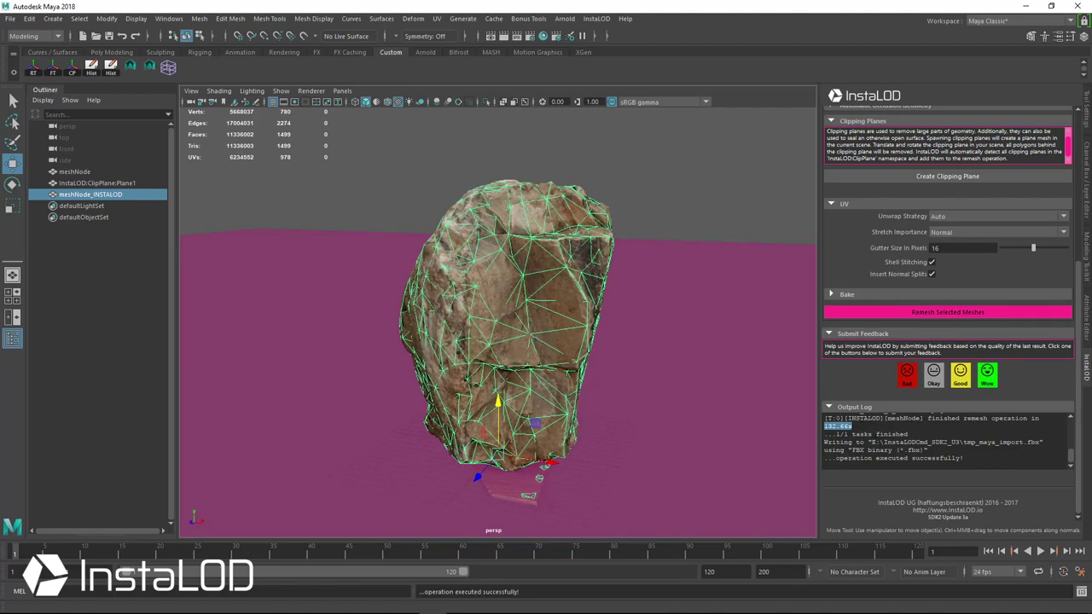
scroll(1012, 442, "up", 5)
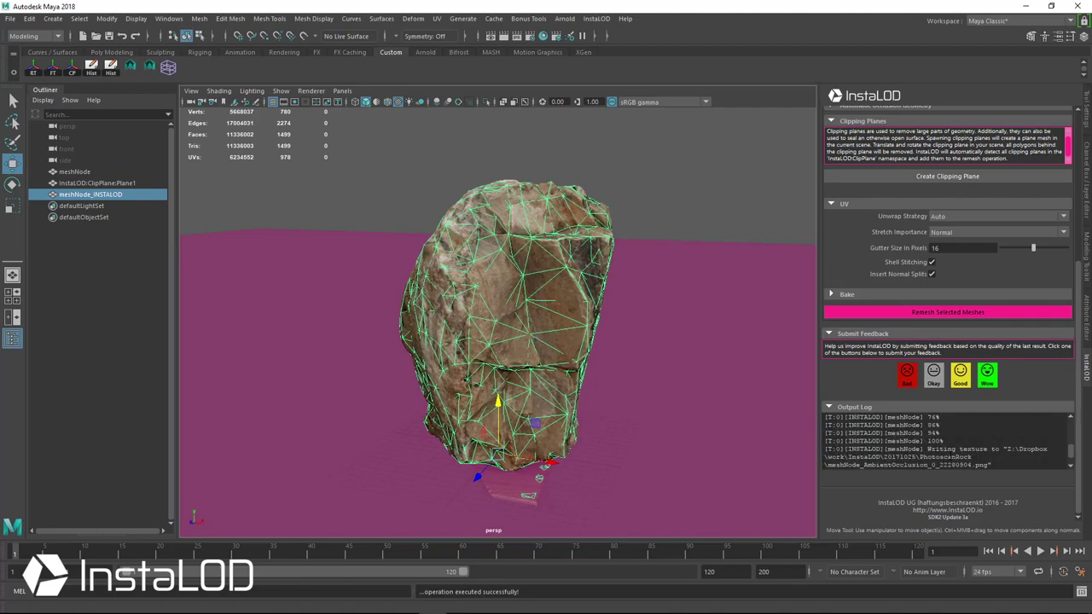
scroll(949, 448, "up", 2)
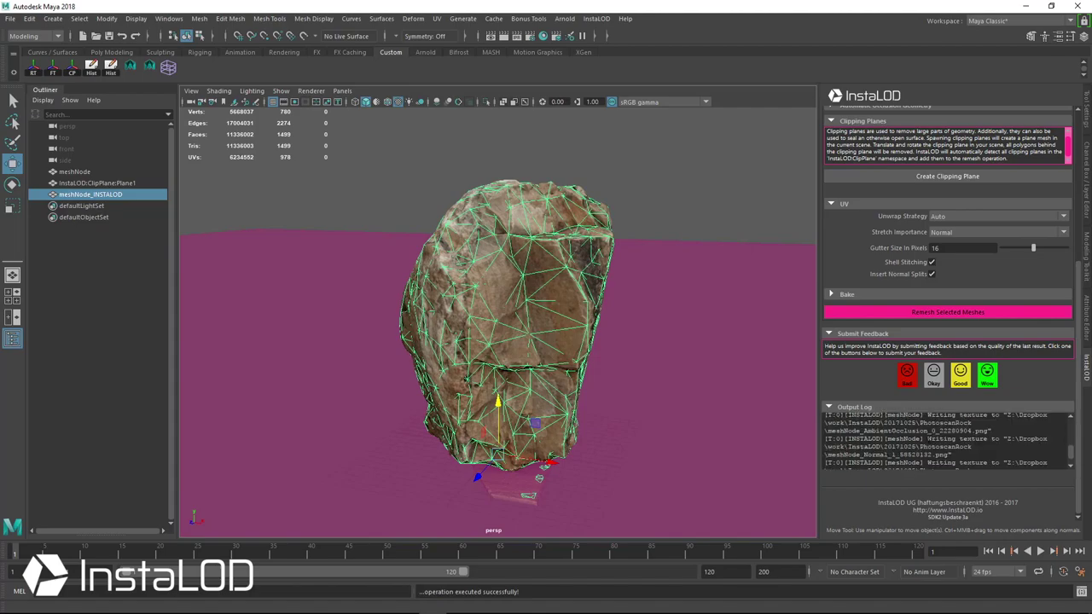
left_click_drag(845, 422, 991, 431)
left_click(875, 431)
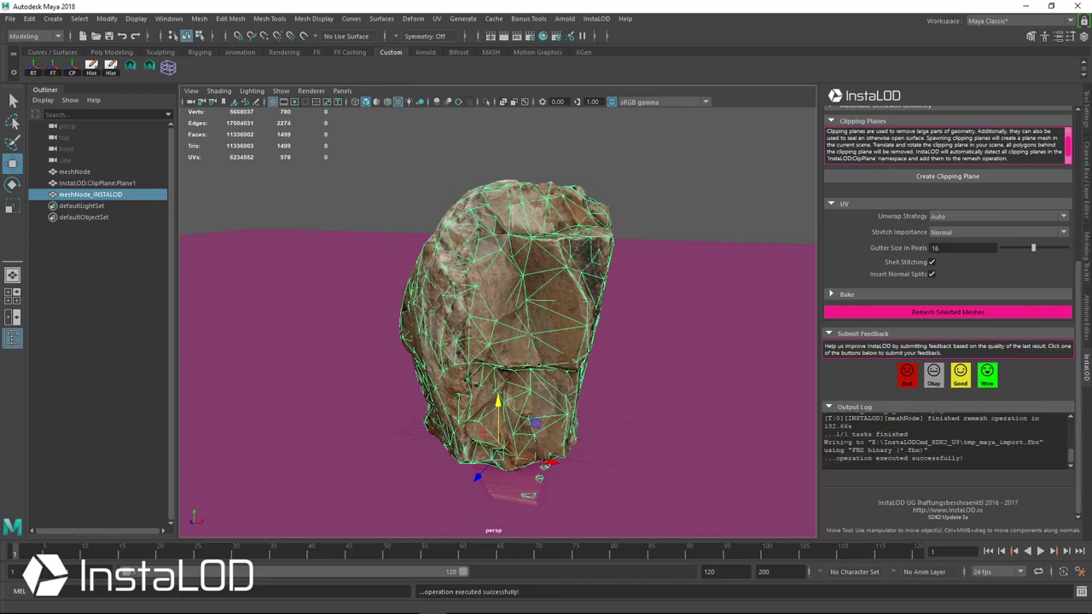
left_click_drag(889, 424, 808, 421)
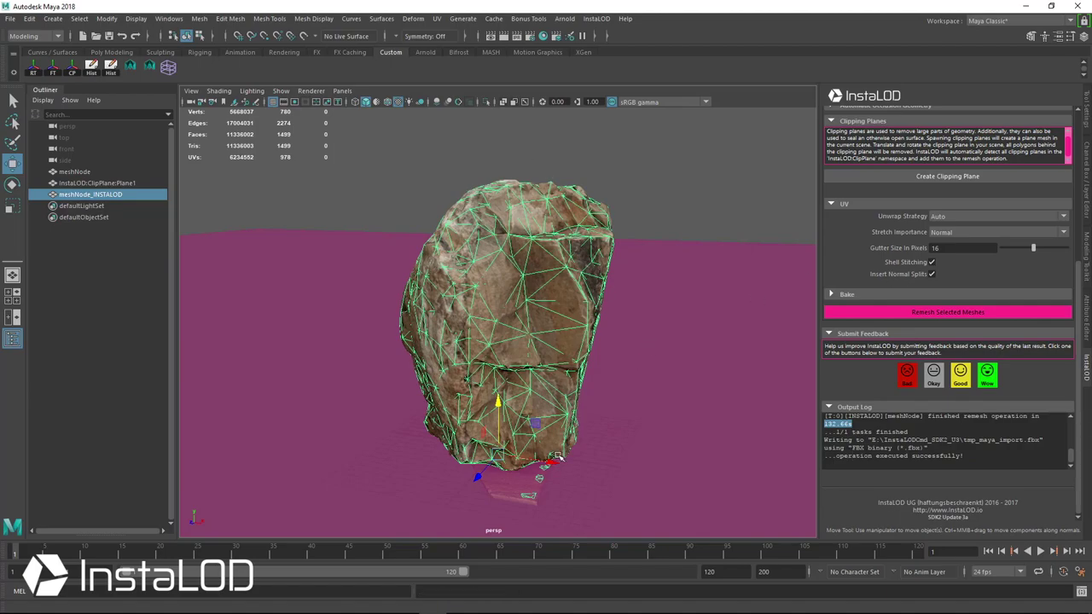
Move the original rock and the remeshed rock apart along the X axis so they stand side by side.
left_click_drag(560, 463, 665, 475)
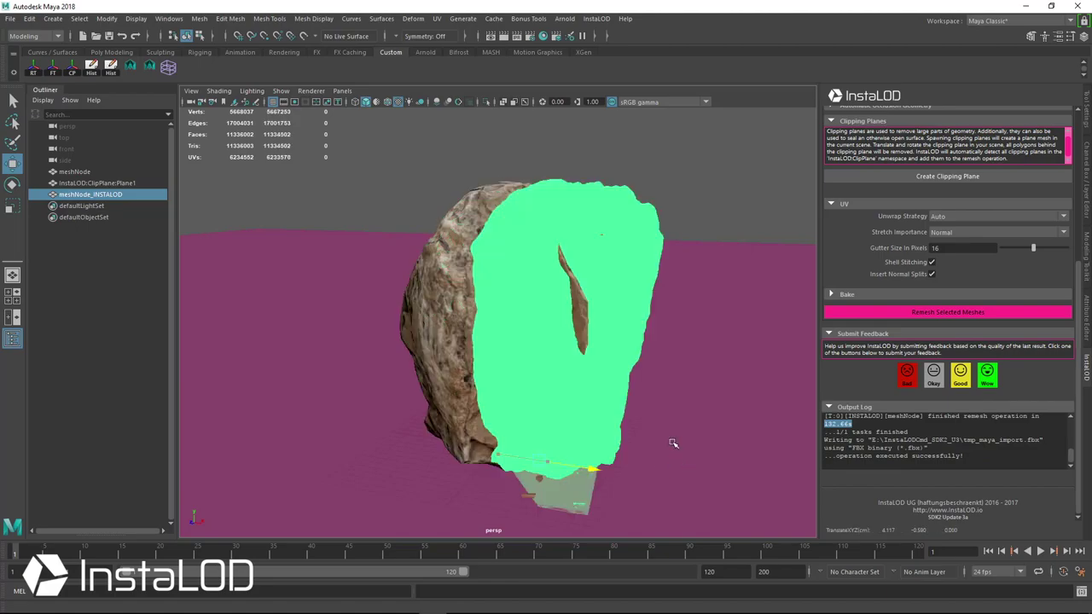
left_click(501, 298)
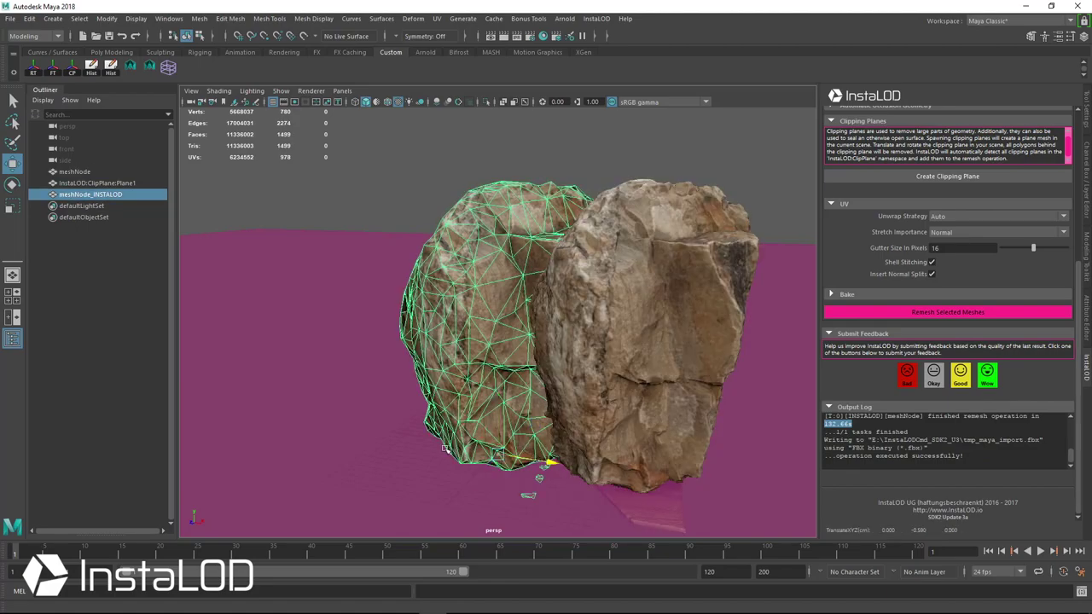
left_click_drag(536, 456, 307, 183)
Delete the clipping plane from the scene.
right_click_drag(306, 183, 384, 256, "alt")
left_click_drag(384, 256, 517, 356, "alt")
left_click_drag(533, 305, 541, 356, "alt")
left_click_drag(495, 437, 534, 455, "alt")
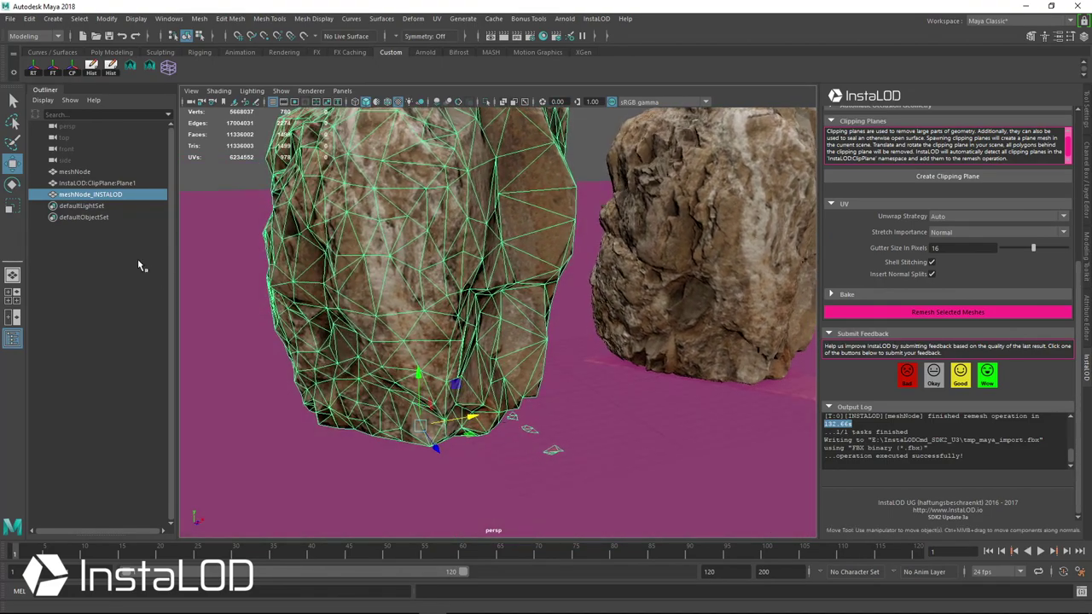
left_click(102, 184)
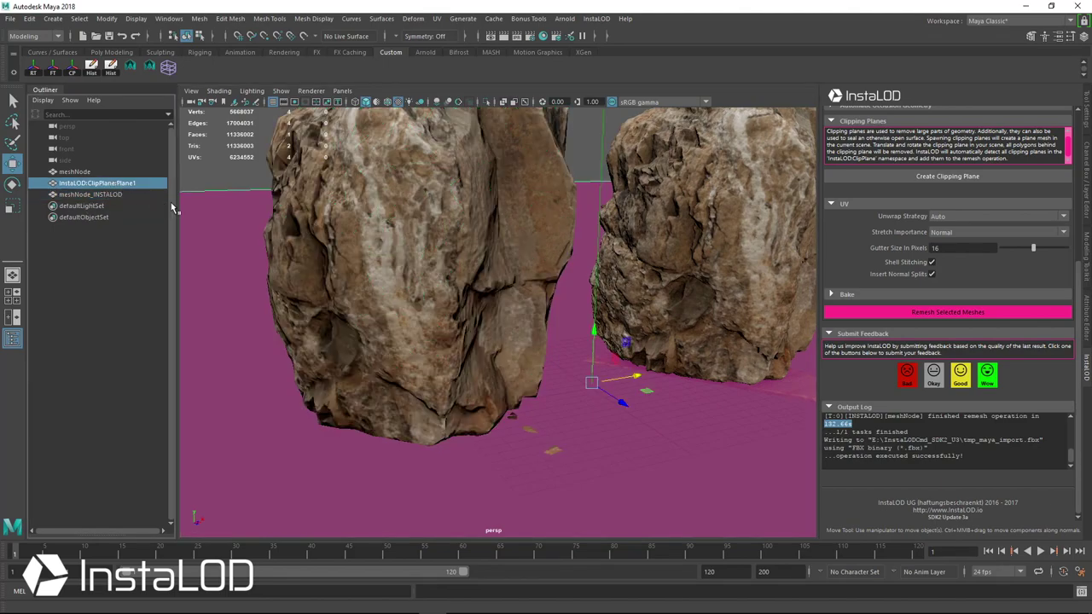
key("Delete")
Delete the small stray pieces floating beneath the remeshed rock and return to object mode.
left_click(510, 395)
left_click_drag(463, 341, 557, 373, "alt")
right_click_drag(559, 379, 558, 306)
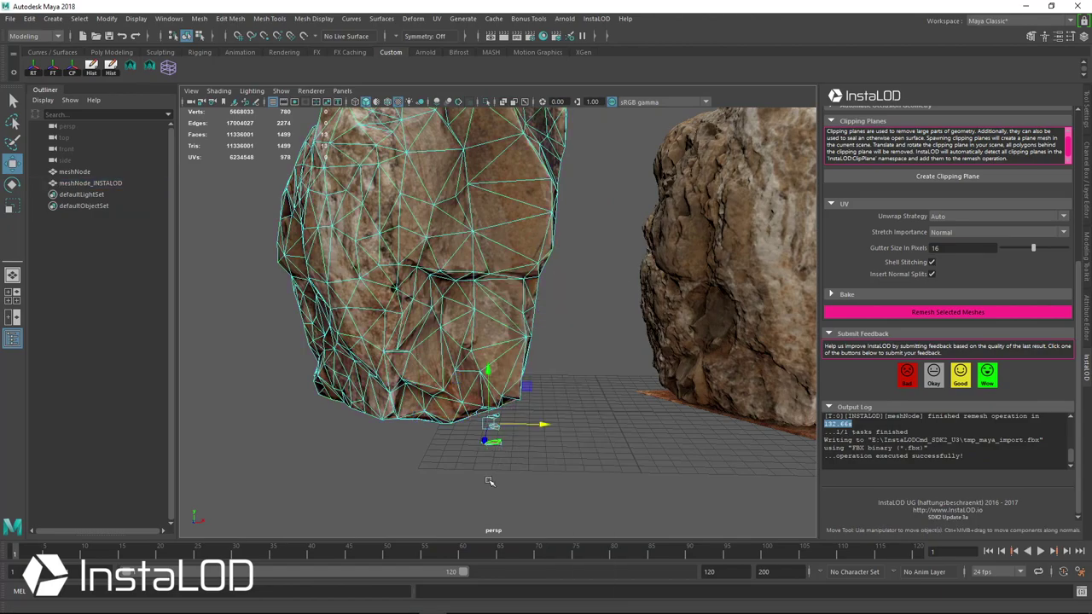
left_click_drag(484, 479, 517, 415)
key("Delete")
left_click_drag(480, 370, 759, 339, "alt")
key("q")
right_click_drag(645, 201, 695, 167)
left_click(750, 336)
Compare the remeshed rock with the original scan from several sides.
left_click_drag(749, 335, 580, 329, "alt")
right_click_drag(580, 329, 474, 317, "alt")
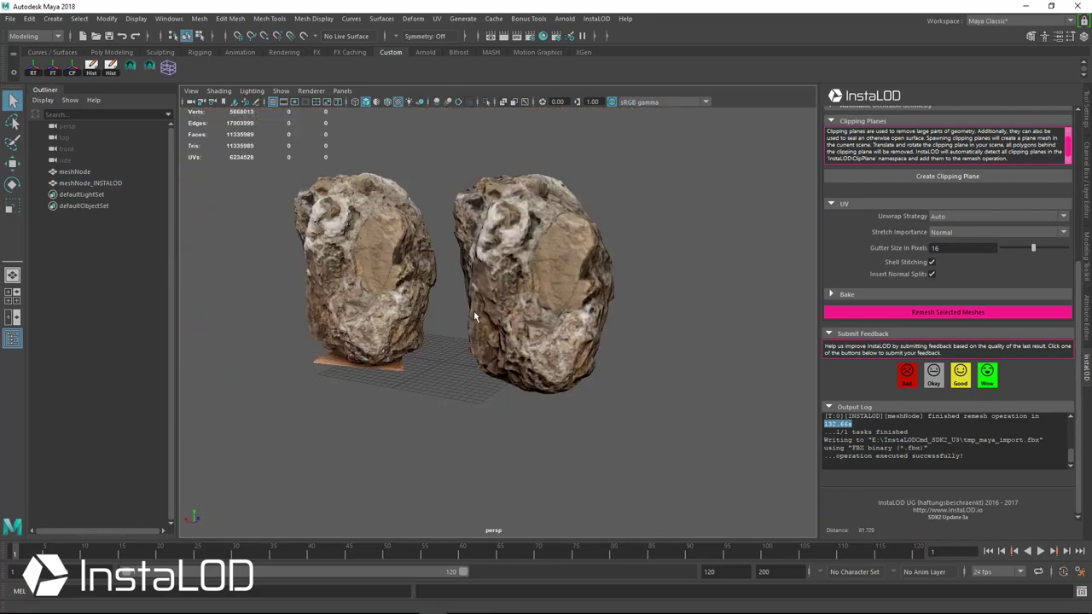
left_click_drag(475, 317, 422, 265, "alt")
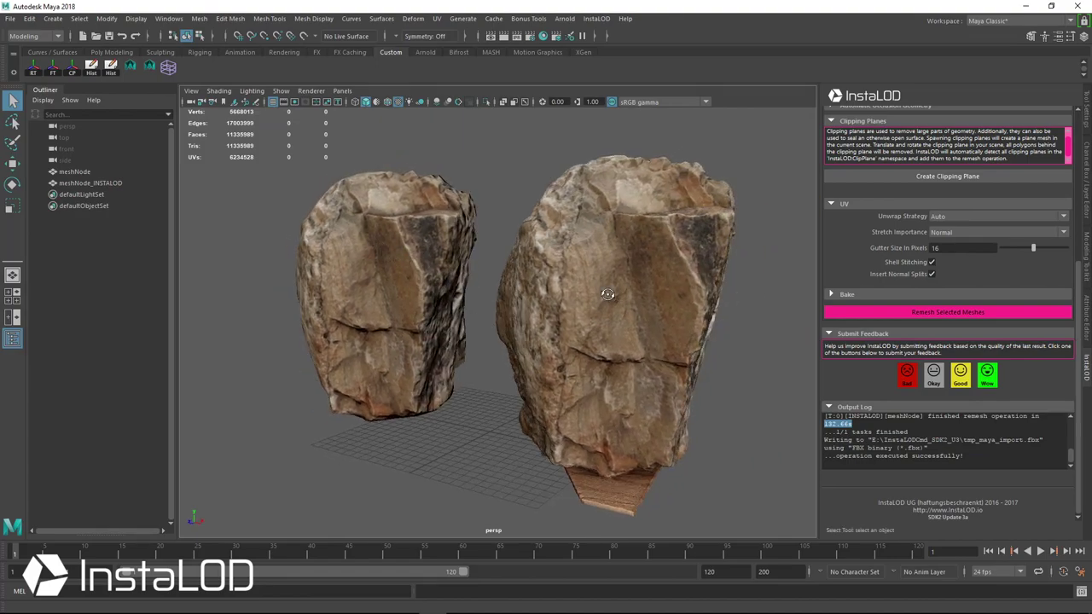
Examine the remeshed rock's UV shells in the UV Editor with the texture image hidden, and close the editor.
left_click_drag(608, 294, 369, 217, "alt")
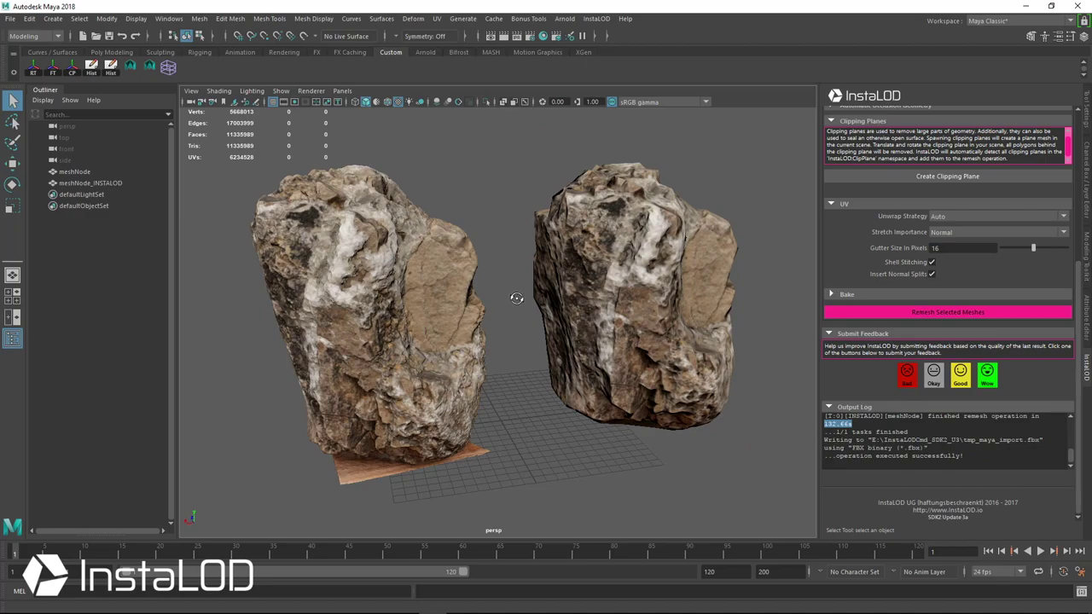
left_click_drag(514, 298, 677, 238, "alt")
left_click(650, 147)
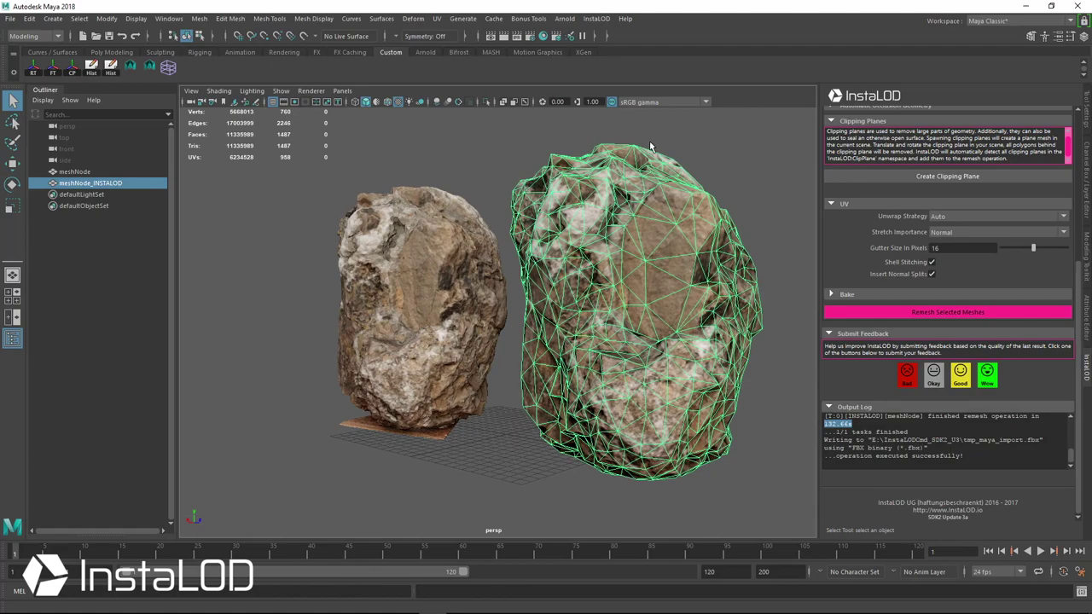
left_click(111, 52)
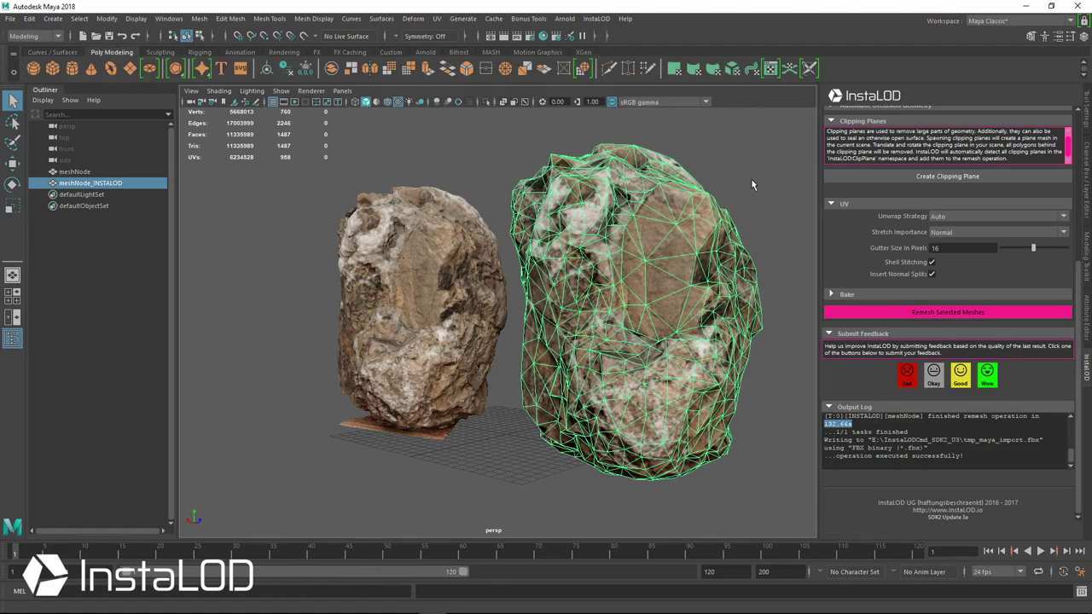
left_click(770, 69)
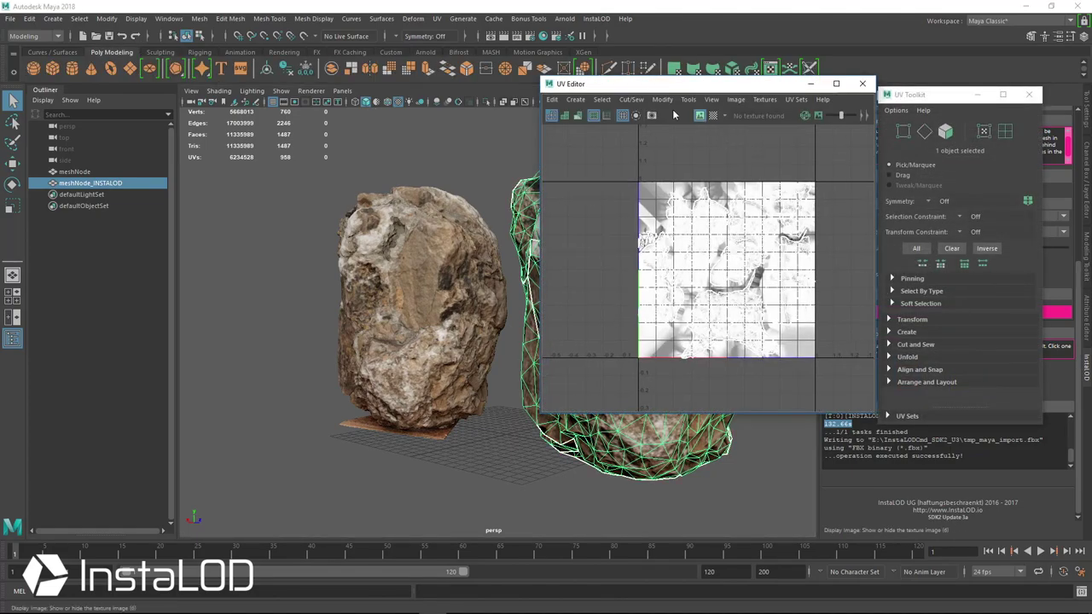
left_click(699, 118)
key("f")
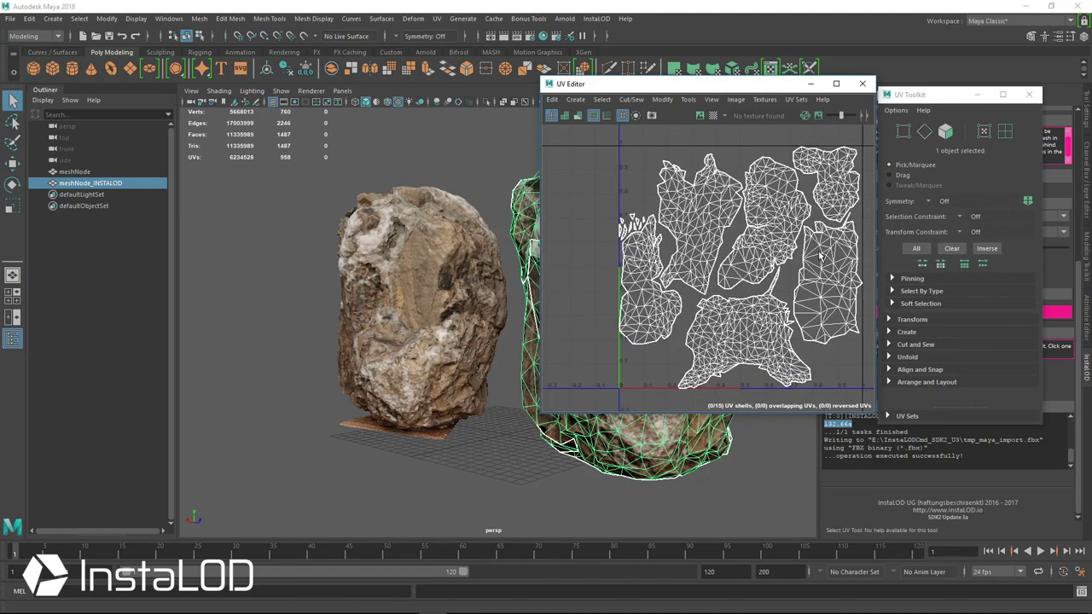
key("f")
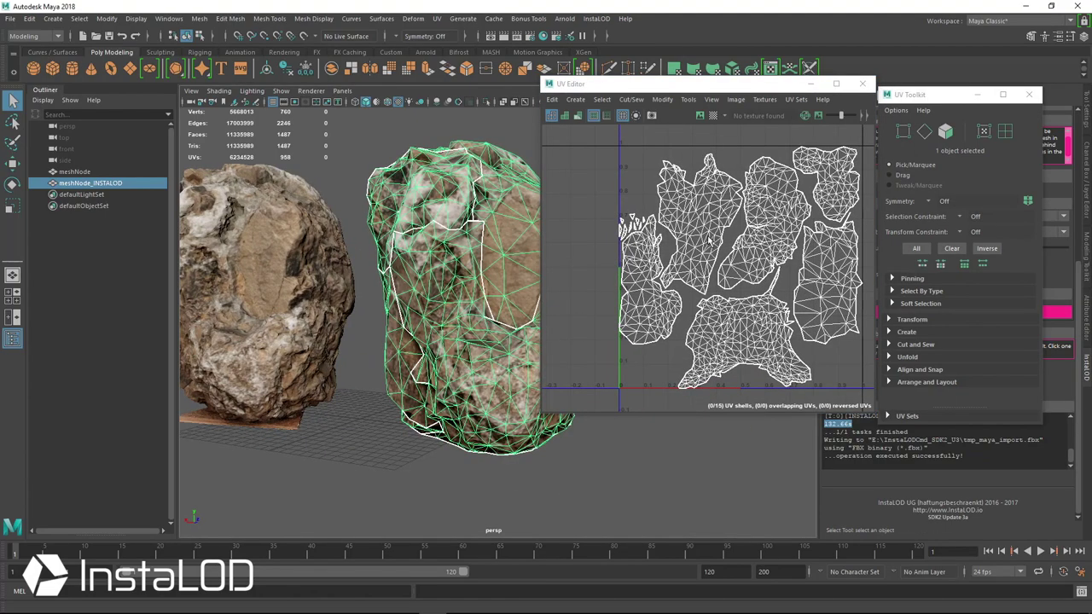
left_click(863, 84)
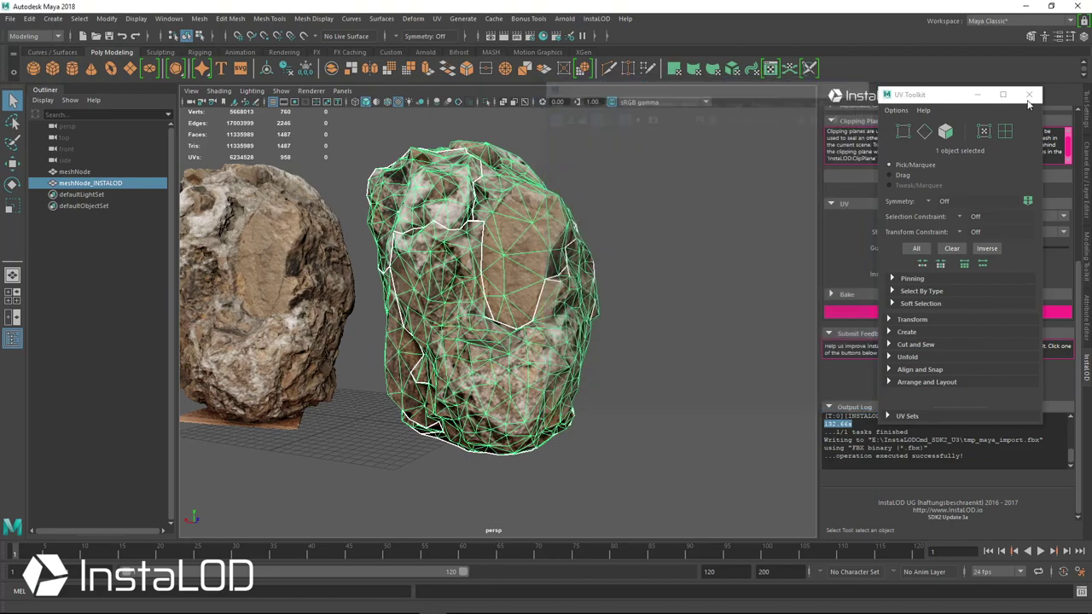
Deselect the remeshed rock and look over its textured surface beside the original scan.
left_click_drag(610, 265, 692, 262, "alt")
left_click(692, 262)
left_click_drag(592, 338, 618, 345, "alt")
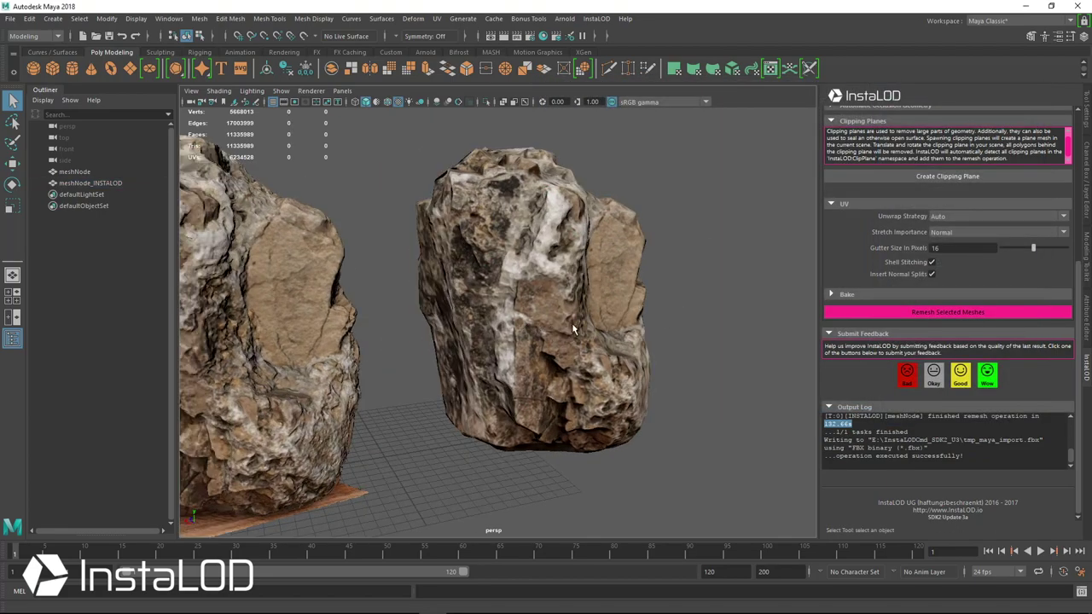
right_click_drag(589, 277, 701, 261)
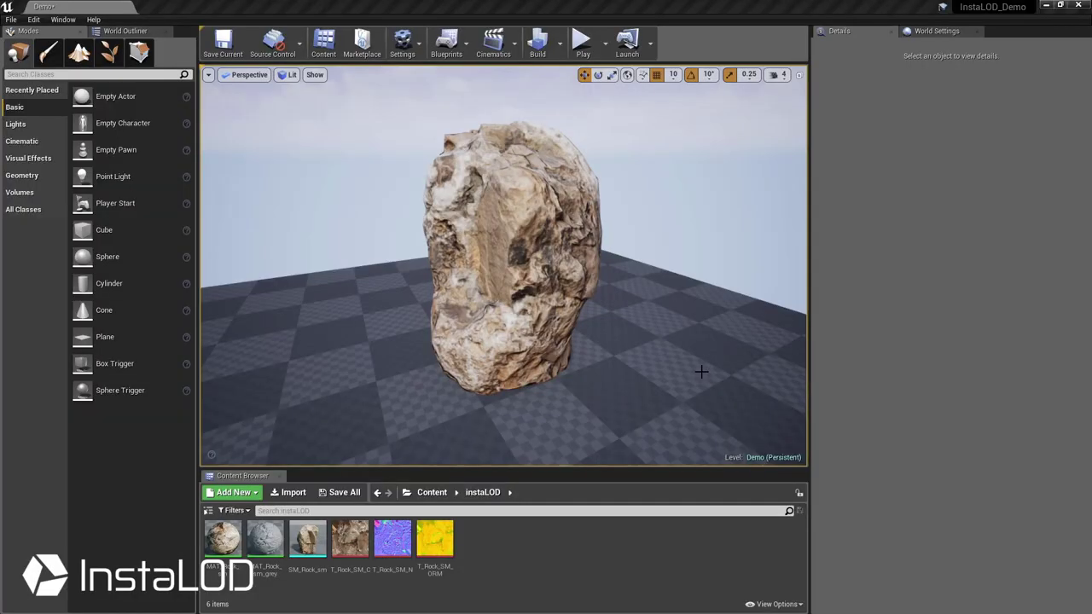
Switch to Unreal Editor and inspect the imported SM_Rock_sm rock and its material.
left_click_drag(503, 223, 691, 226, "alt")
left_click(526, 224)
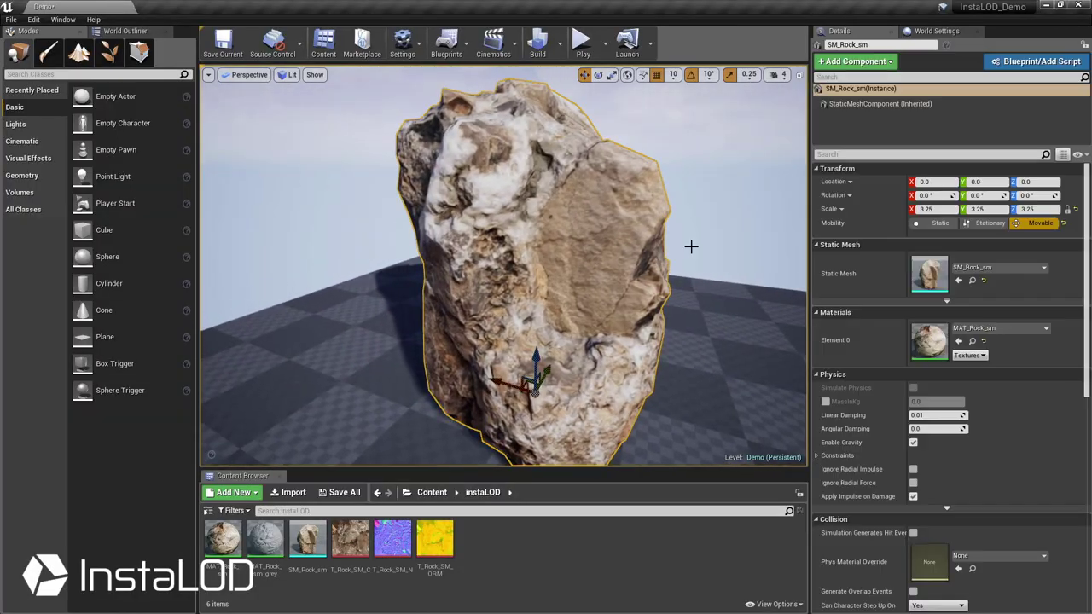
scroll(671, 317, "down", 3)
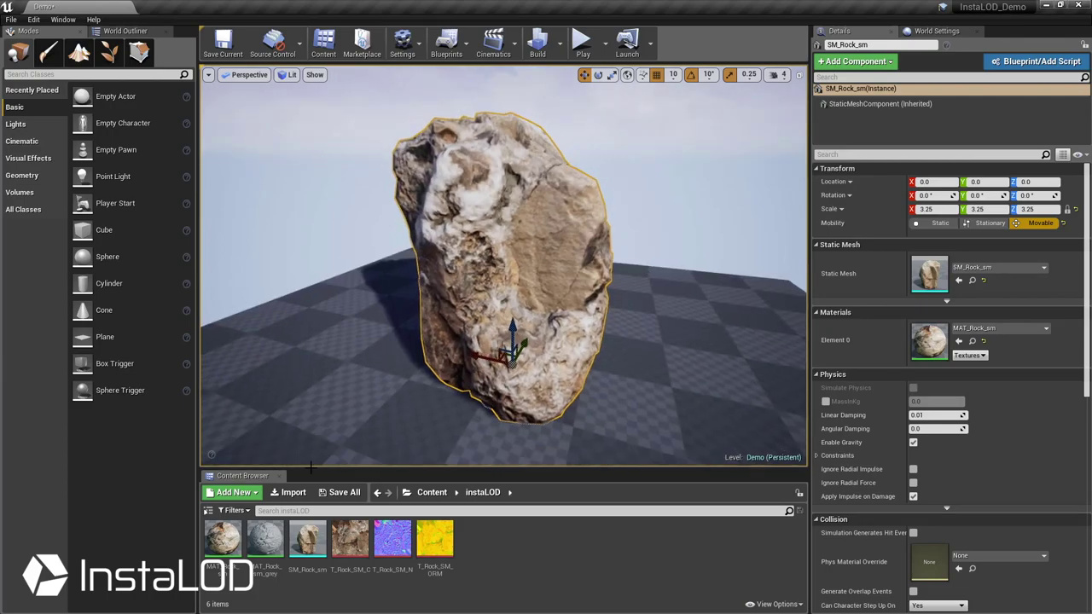
left_click(223, 539)
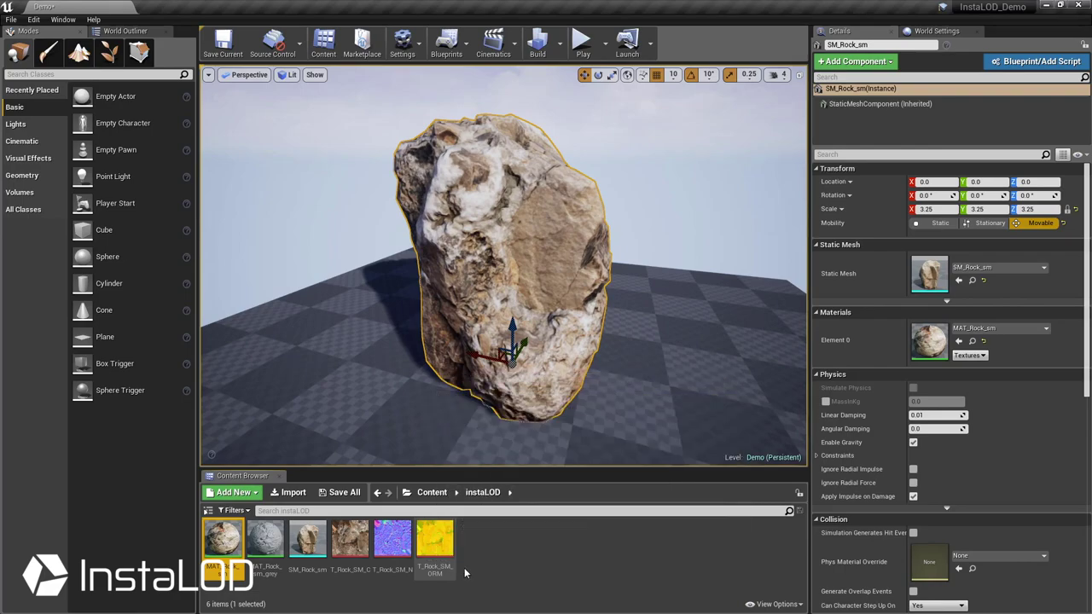
Open the T_Rock_SM_ORM texture, view its red and green channels in isolation, and close it.
left_click(440, 548)
double_click(440, 548)
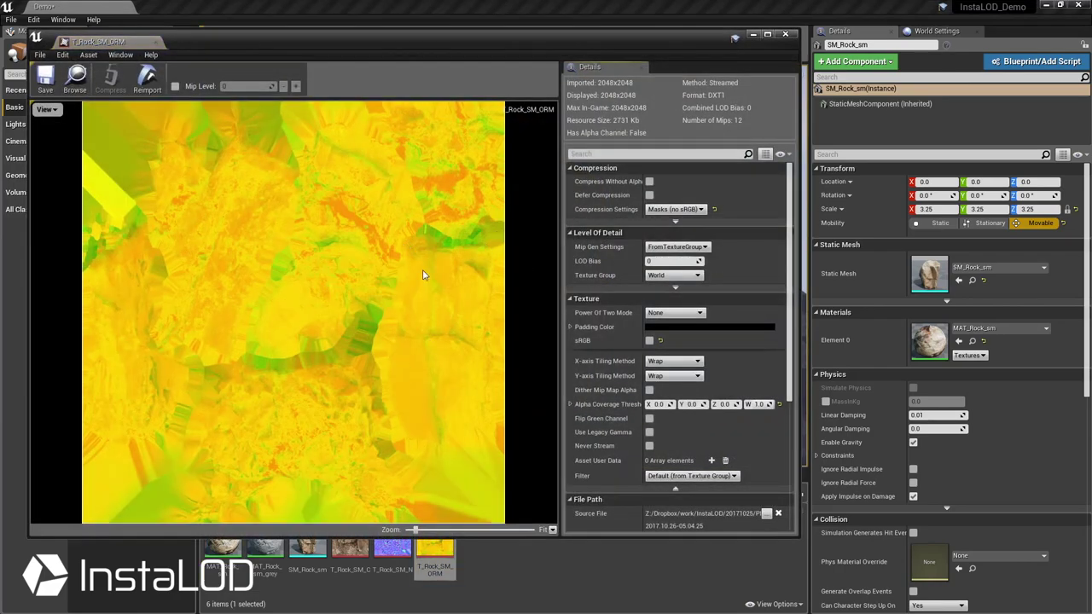
left_click(45, 109)
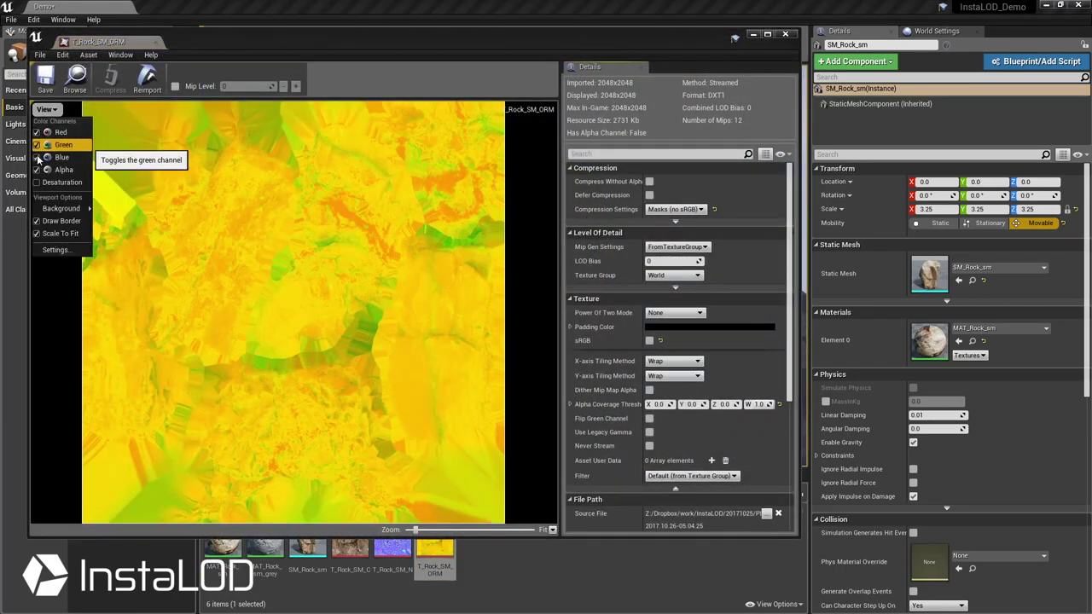
left_click(52, 145)
left_click(53, 157)
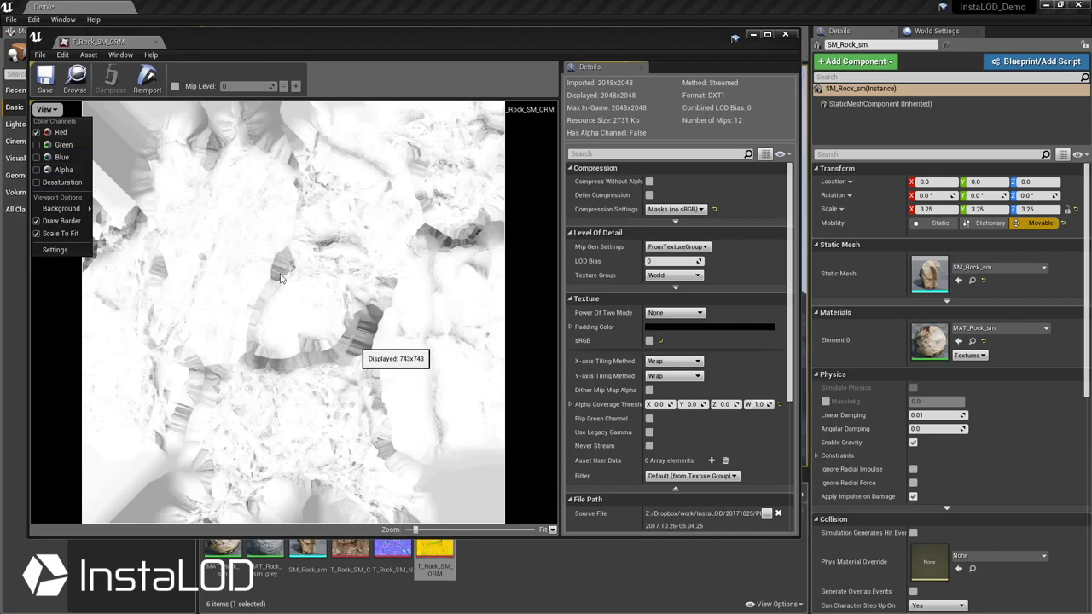
left_click(38, 132)
left_click(38, 145)
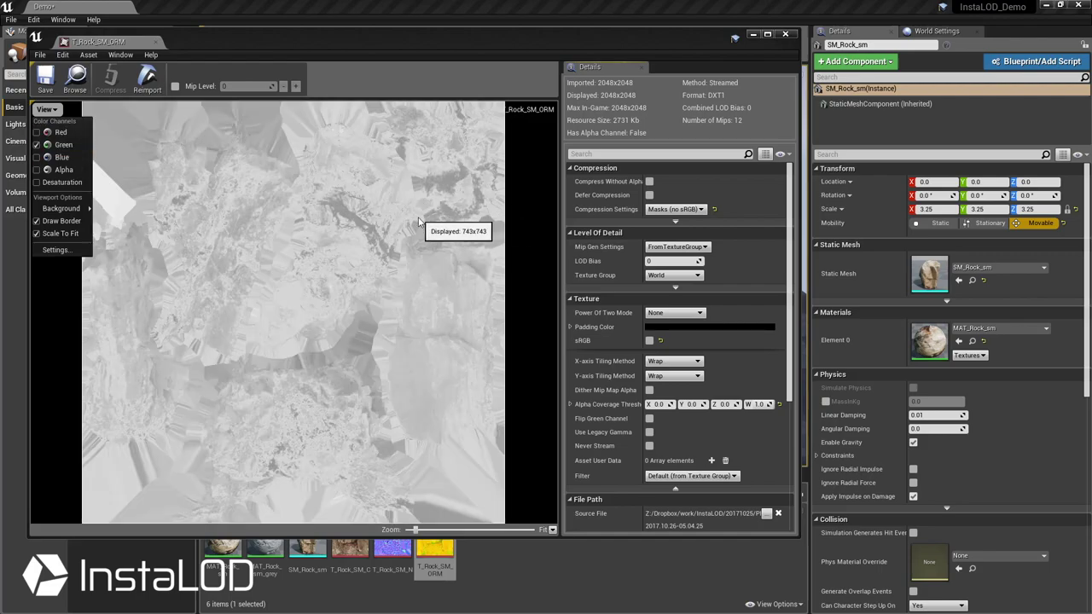
middle_click(97, 44)
View the normal map T_Rock_SM_N and the colour texture T_Rock_SM_C, and close the texture editor.
left_click(395, 537)
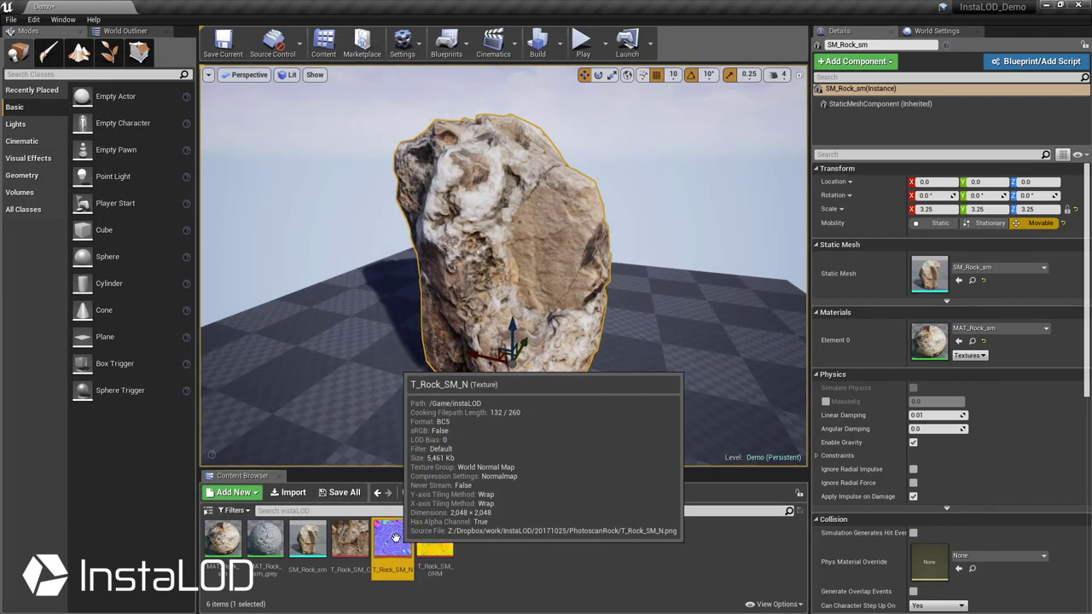
double_click(395, 537)
left_click_drag(422, 33, 505, 5)
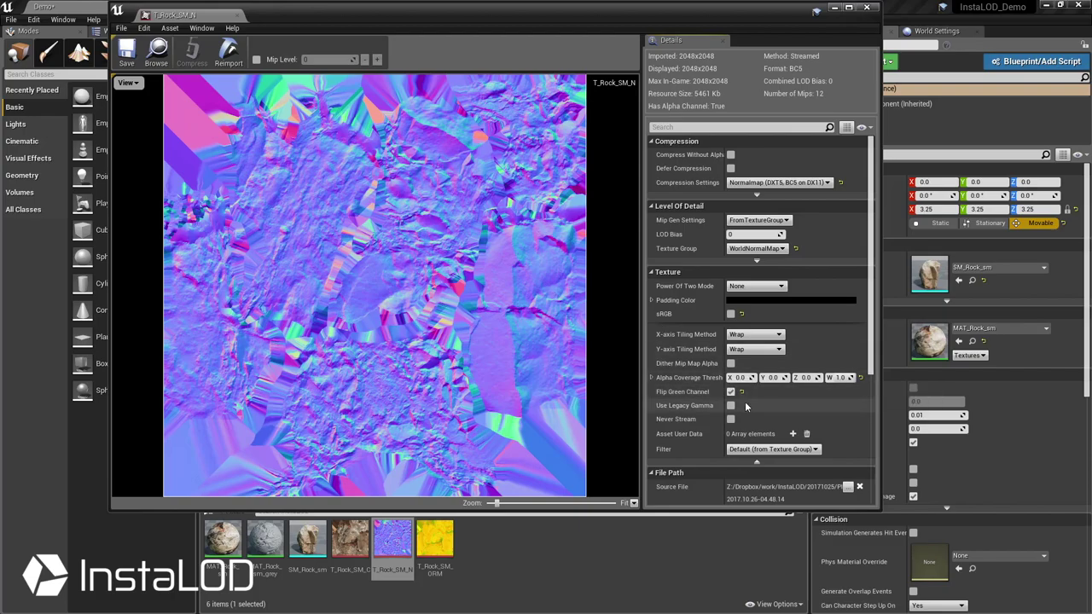
left_click(363, 539)
double_click(362, 540)
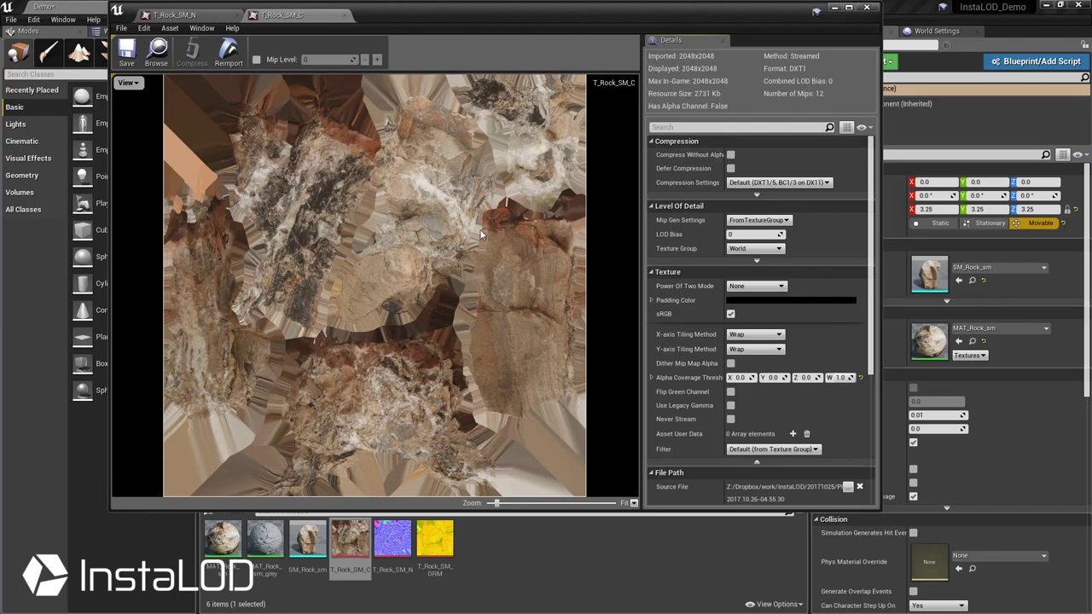
left_click(867, 7)
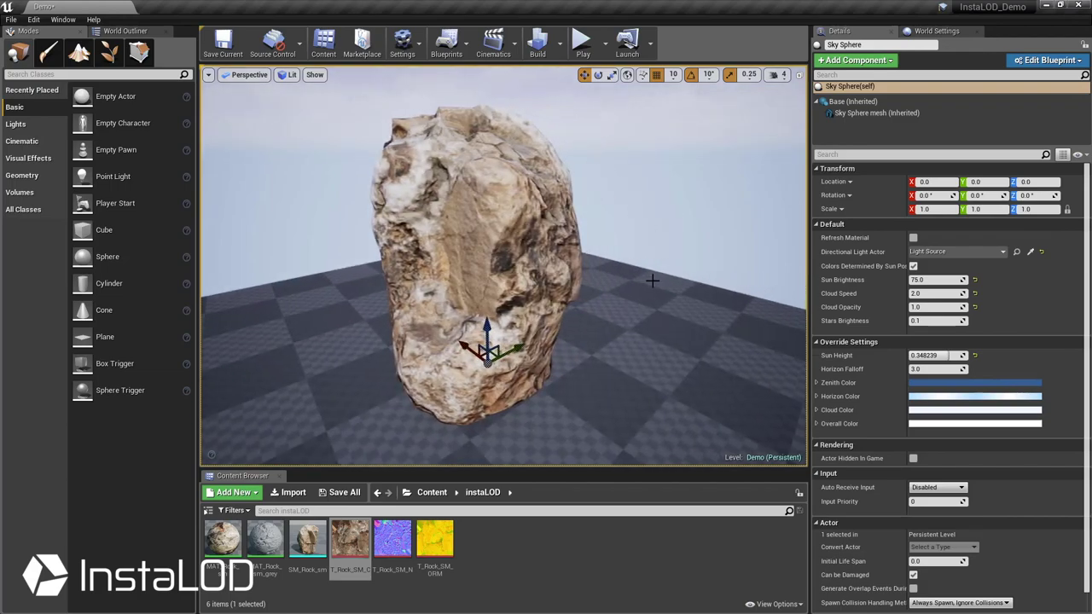
Clear the actor selection and apply the grey material MAT_Rock_sm_grey to the rock in the level.
key("Escape")
middle_click_drag(632, 261, 625, 257)
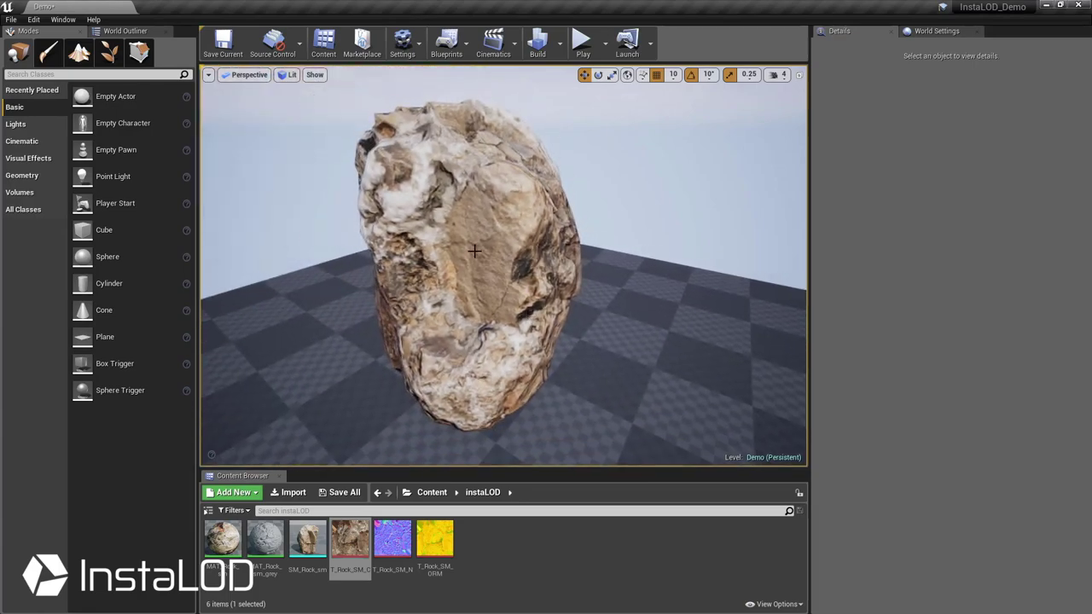
left_click_drag(265, 539, 409, 358)
right_click_drag(640, 286, 435, 299)
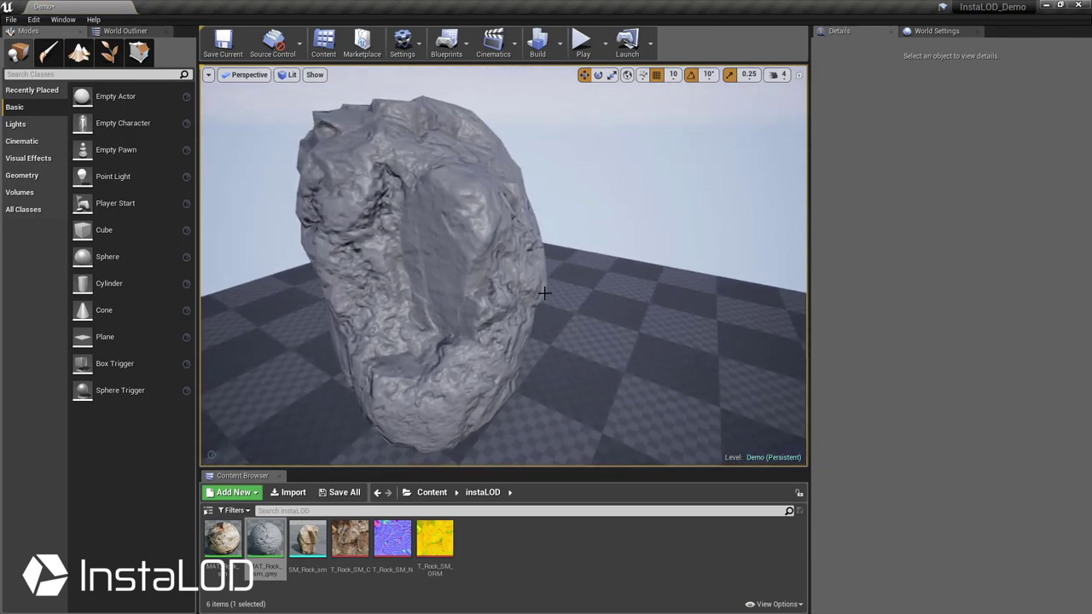
right_click_drag(343, 404, 580, 366)
Rotate the rock 100° about the Z axis and examine its baked surface detail up close.
left_click(522, 282)
key("e")
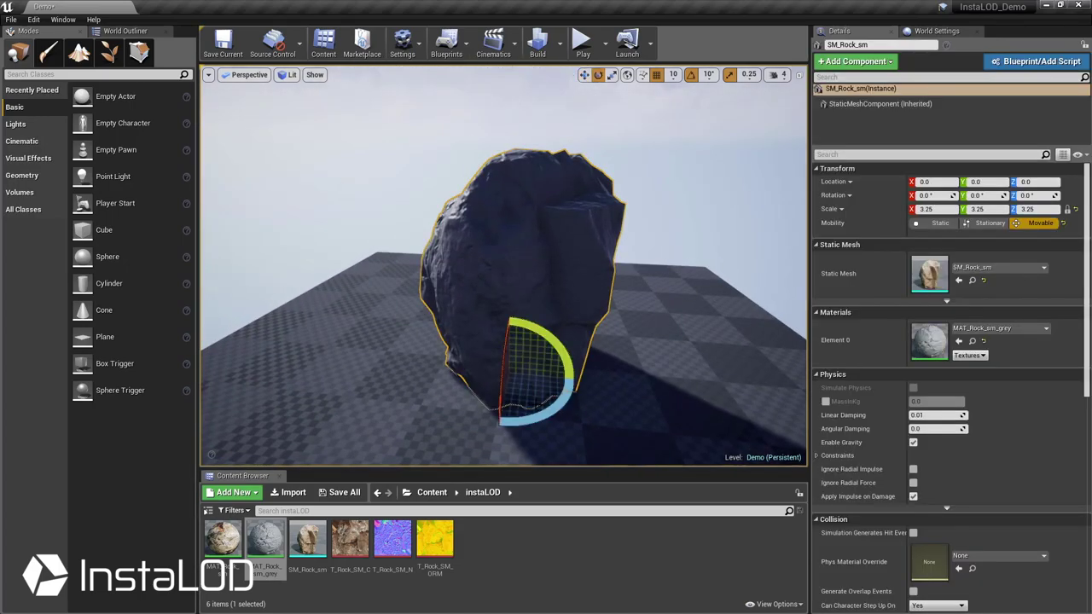
right_click_drag(507, 367, 563, 202)
right_click_drag(597, 372, 563, 299)
left_click_drag(494, 324, 710, 231, "alt")
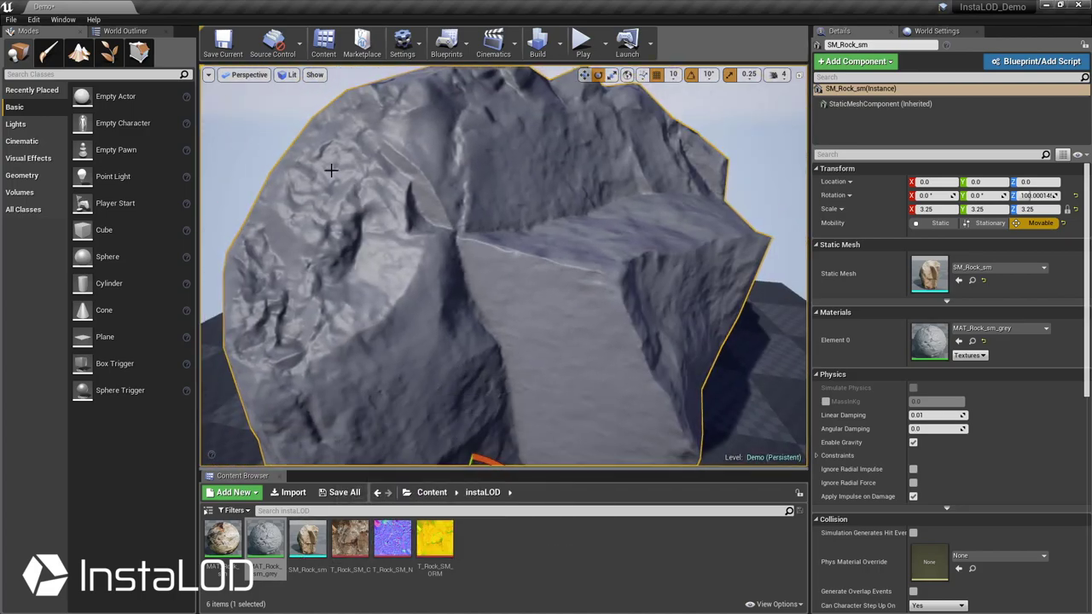
key("f")
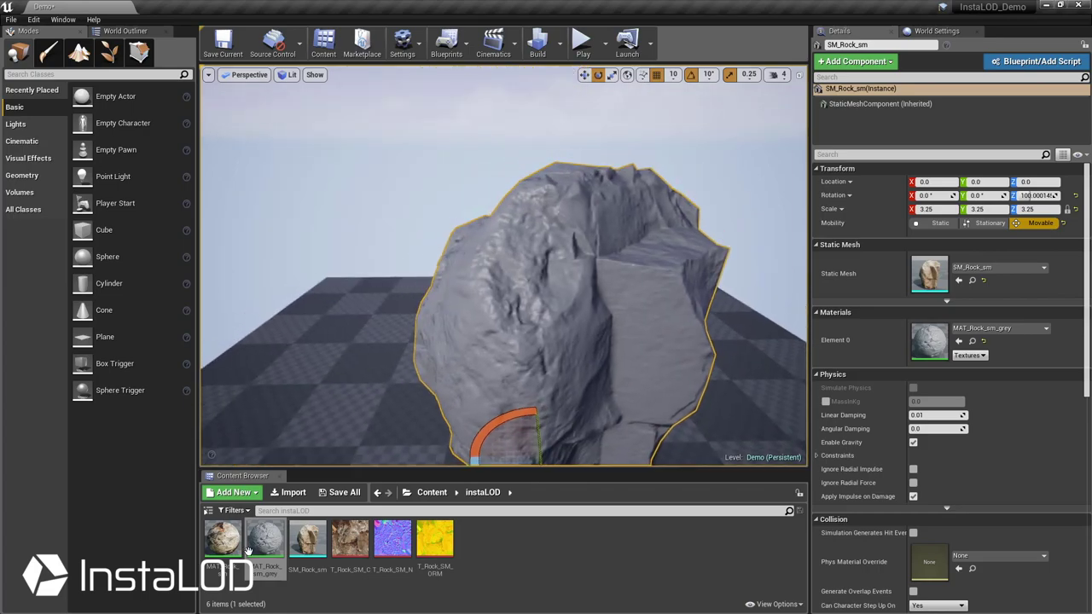
Apply the textured MAT_Rock_sm material to the rock again, deselect it and inspect it from several sides.
left_click_drag(222, 538, 660, 214)
left_click(657, 215)
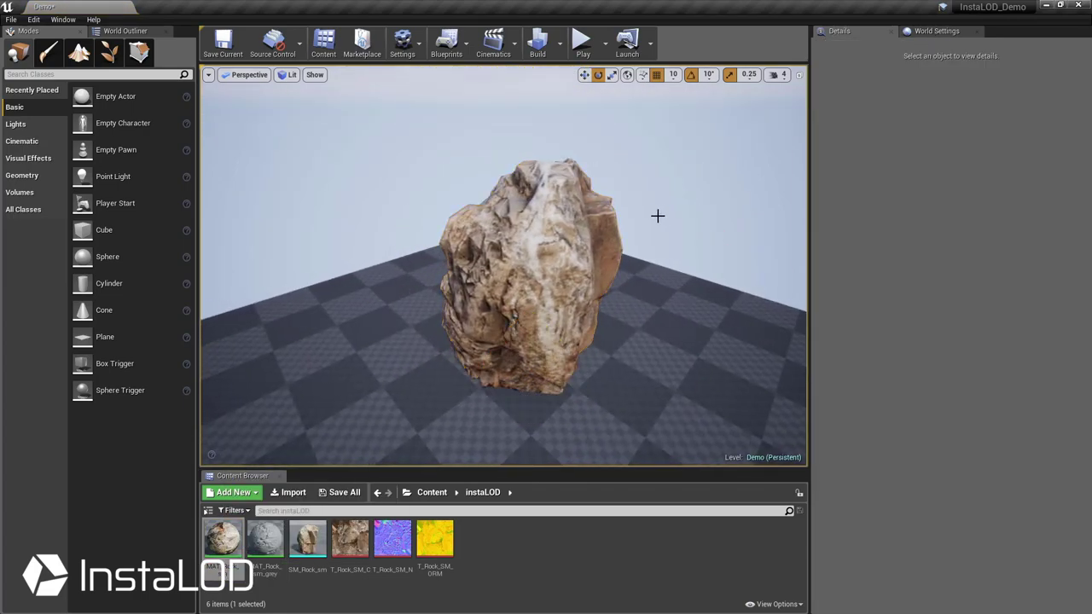
mouse_move(503, 265)
left_mouse_down("alt")
mouse_move(691, 275)
mouse_move(486, 272)
left_mouse_up("alt")
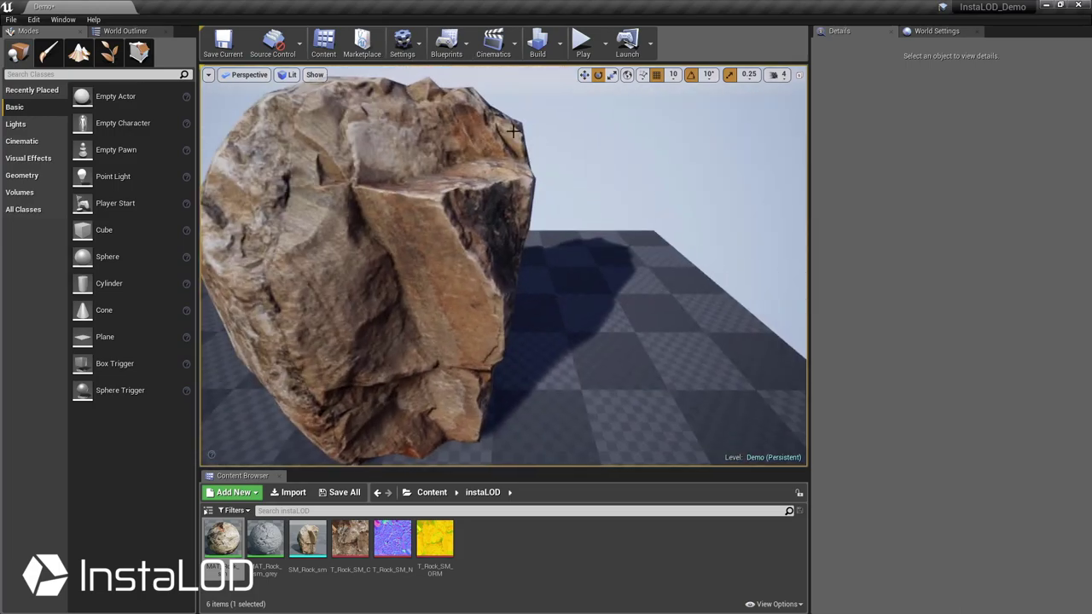
left_click_drag(486, 271, 537, 272, "alt")
right_click_drag(538, 271, 595, 224, "alt")
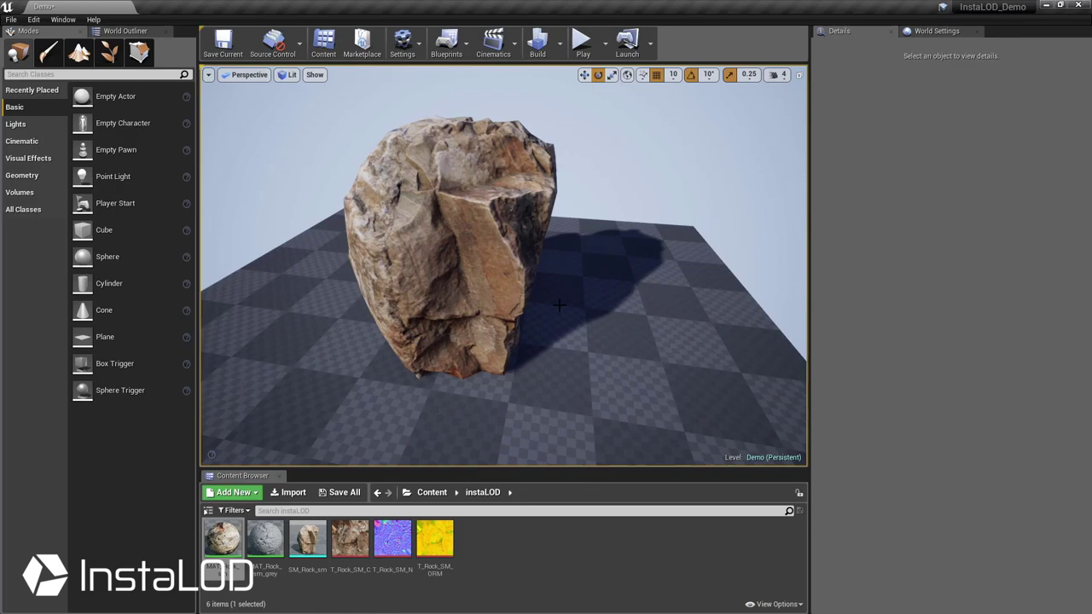
left_click_drag(559, 305, 580, 274)
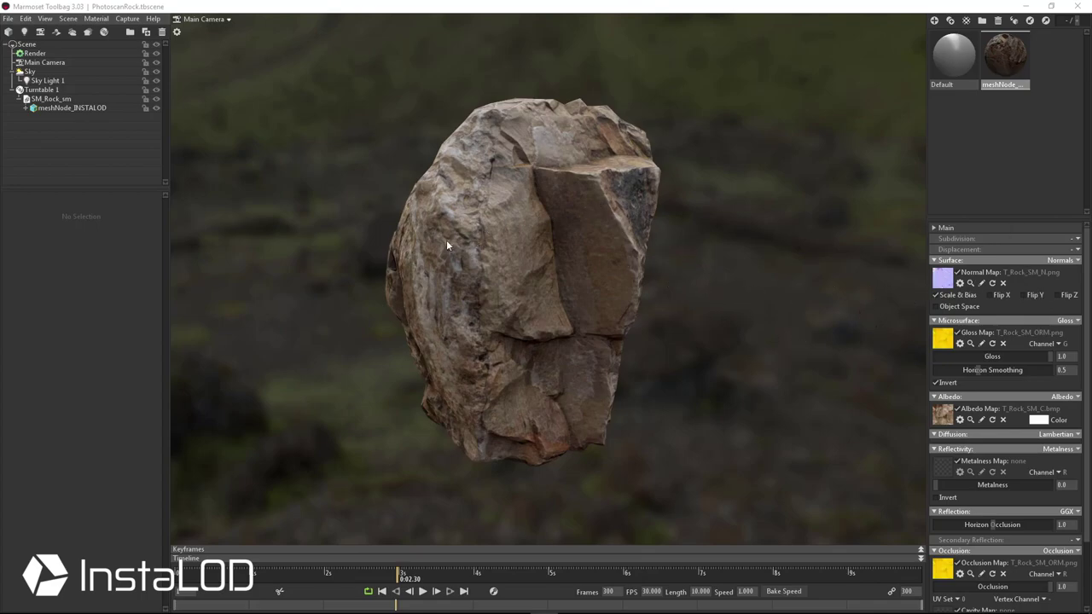
Switch to Marmoset Toolbag, check the rock mesh's wireframe and triangle count, and view the rock unselected under different angles.
left_click(549, 231)
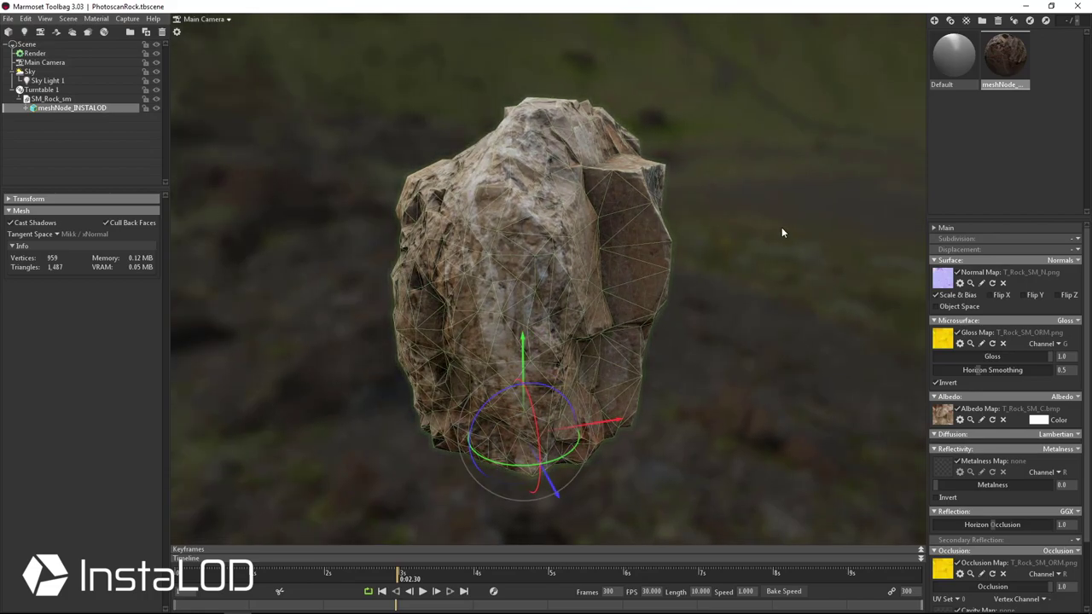
left_click(820, 259)
left_click_drag(820, 259, 685, 238)
scroll(685, 239, "down", 5)
left_click_drag(607, 242, 661, 240)
right_click_drag(660, 243, 665, 314)
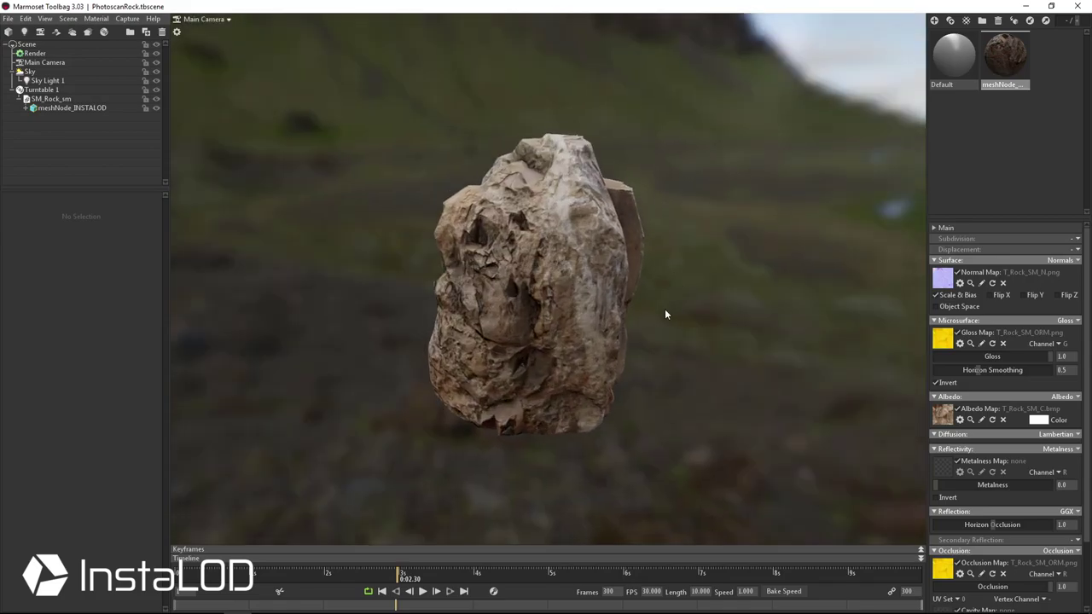
left_click_drag(665, 314, 726, 302)
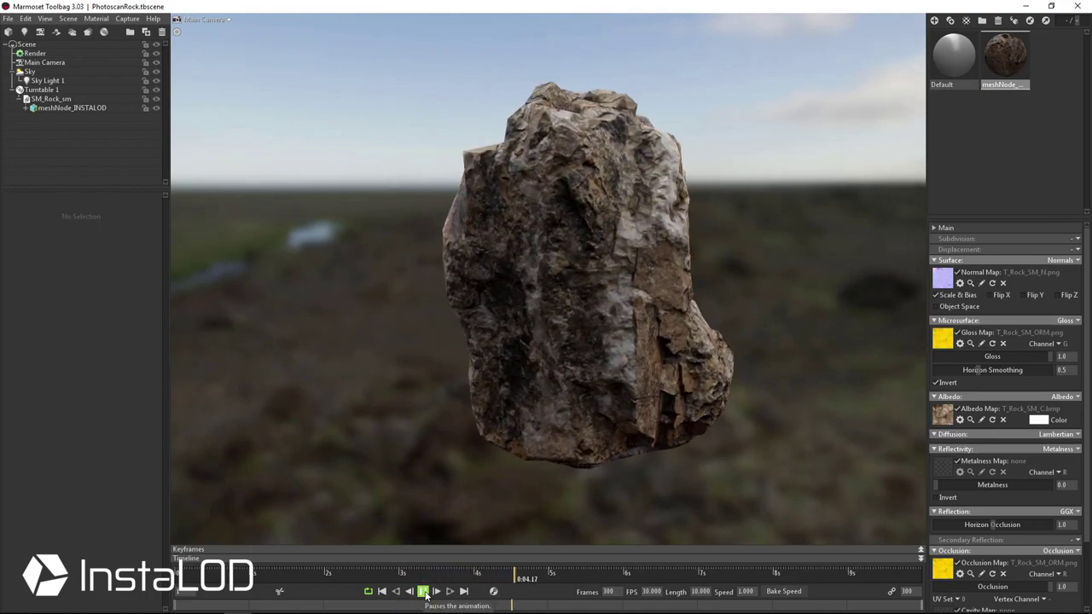
Pause the turntable animation and view the textured rock from other sides.
left_click(424, 592)
left_click_drag(430, 318, 358, 260)
left_click_drag(447, 268, 408, 314)
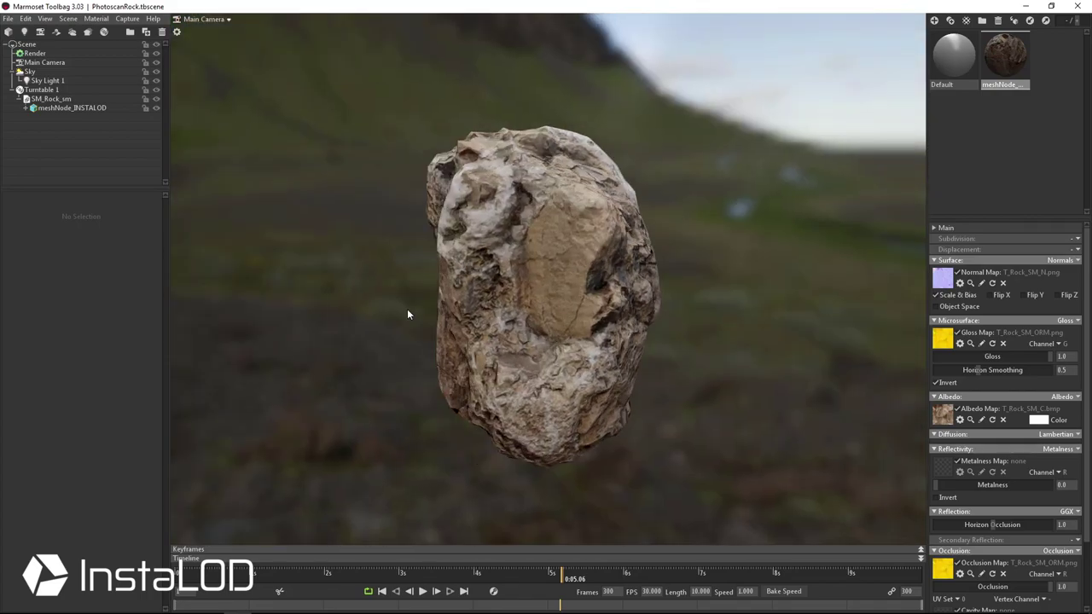